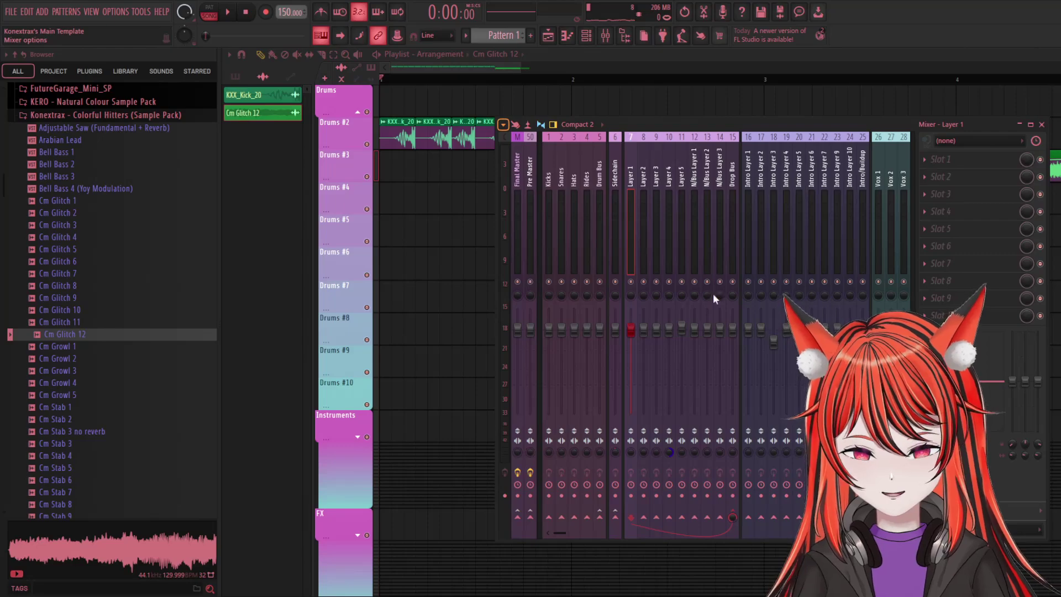
Restore the effect chain on mixer insert 7 with an undo and audition the sound through its OTT compressor
{"action": "key", "text": "ctrl+z"}
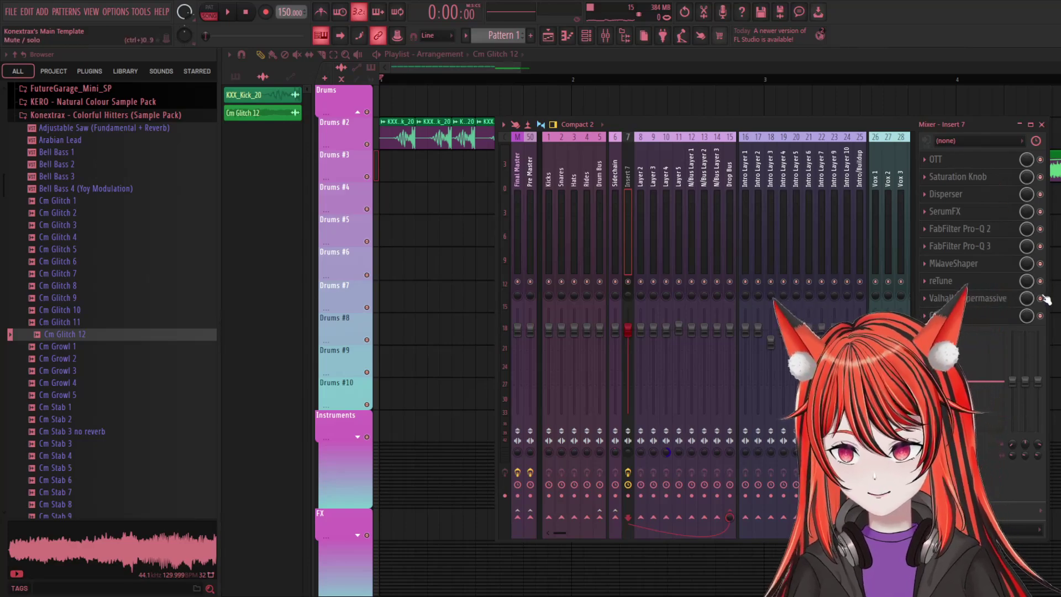
{"action": "left_click_drag", "start_coordinate": [421, 172], "coordinate": [528, 159]}
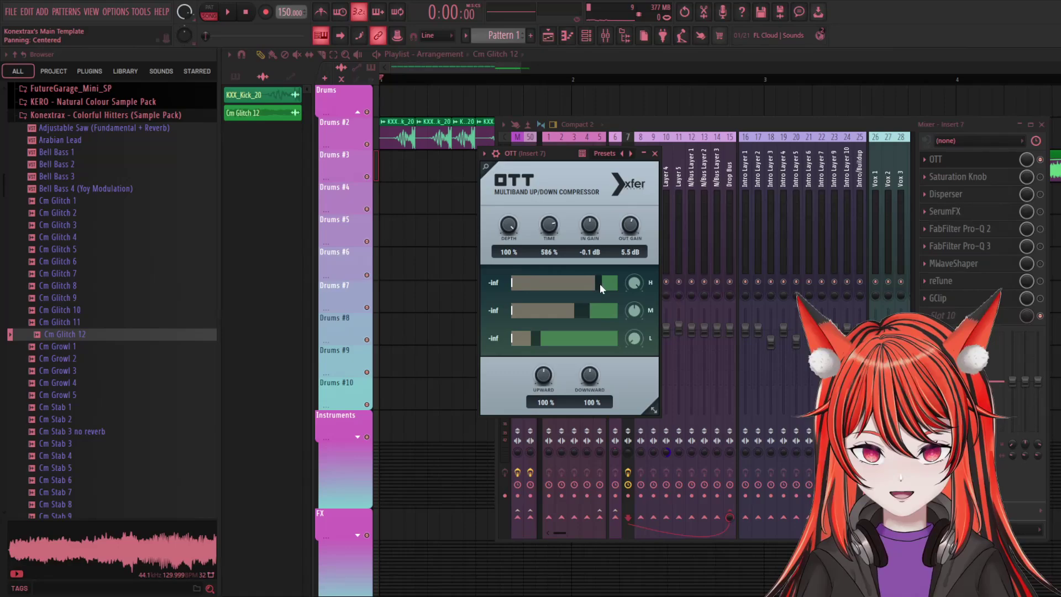
{"action": "left_click_drag", "start_coordinate": [541, 157], "coordinate": [553, 159]}
{"action": "key", "text": "space"}
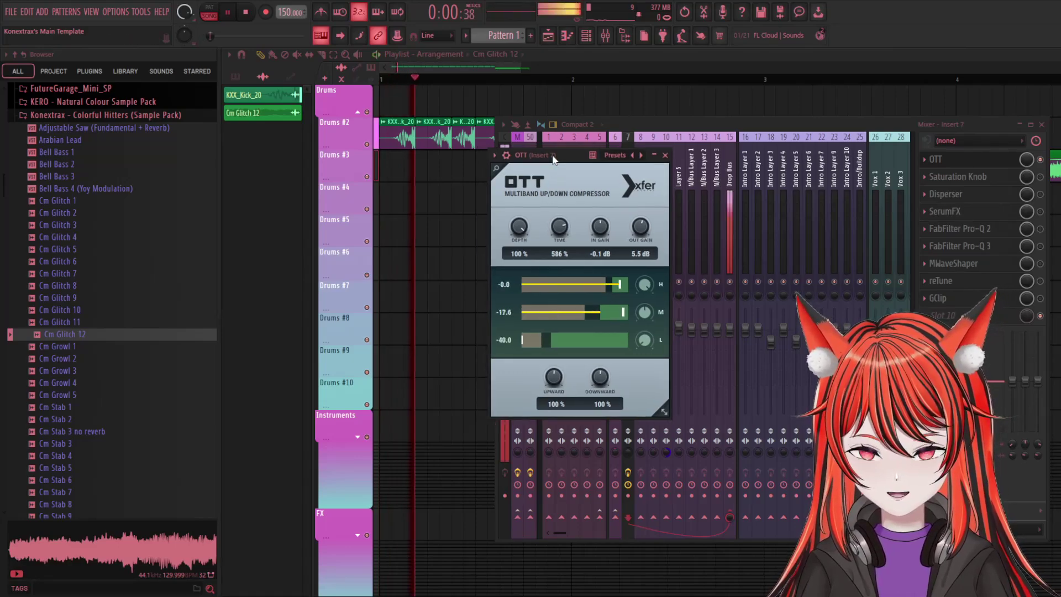
{"action": "key", "text": "space"}
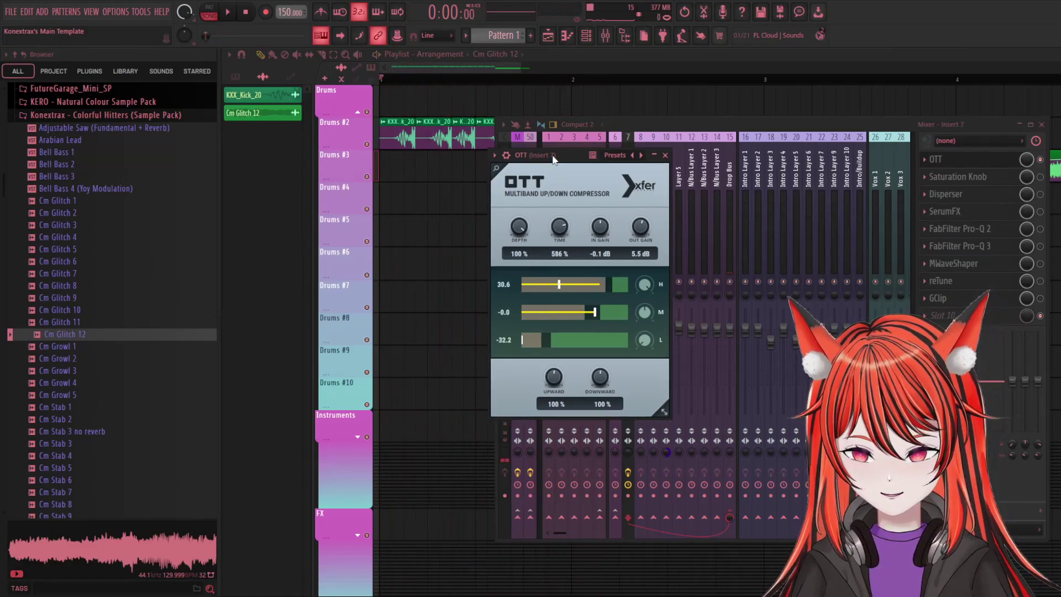
{"action": "left_click_drag", "start_coordinate": [552, 159], "coordinate": [574, 160]}
{"action": "left_click", "coordinate": [686, 155]}
Open Saturation Knob on insert 7 and audition the sound through it
{"action": "left_click", "coordinate": [957, 176]}
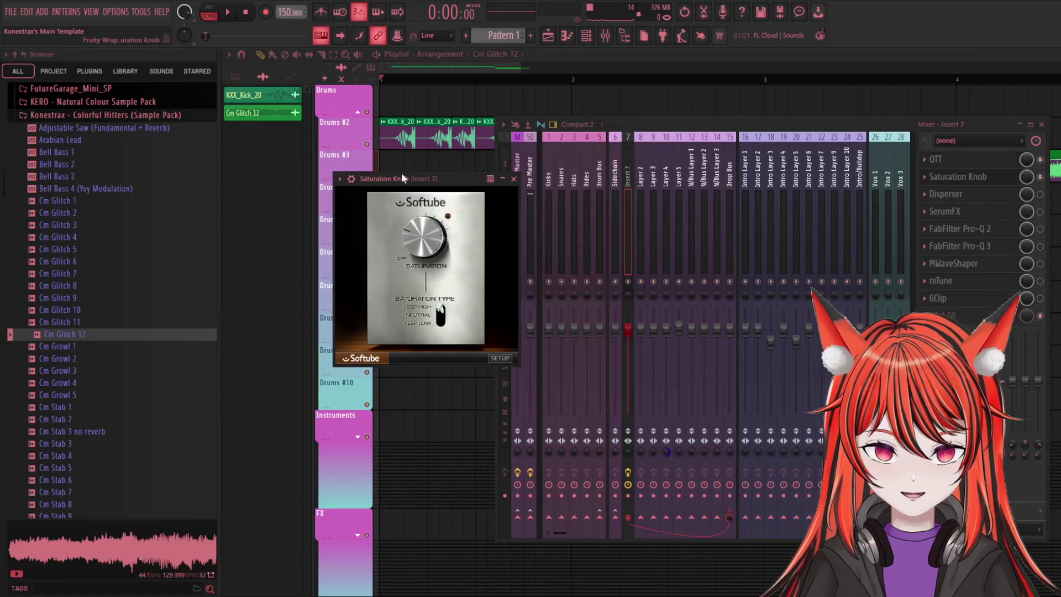
{"action": "left_click_drag", "start_coordinate": [395, 182], "coordinate": [407, 182]}
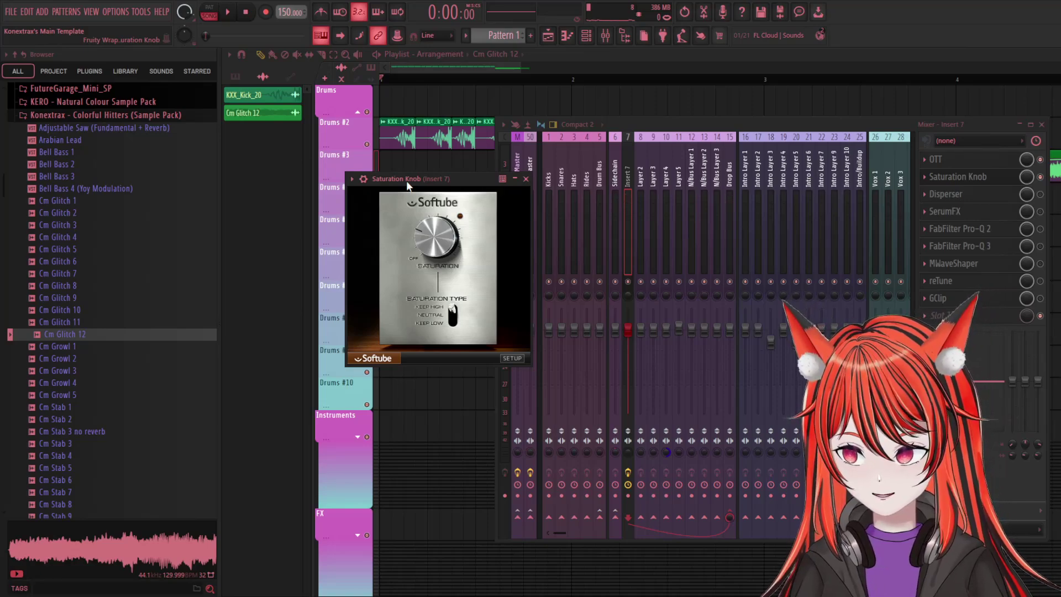
{"action": "left_click_drag", "start_coordinate": [407, 184], "coordinate": [424, 174]}
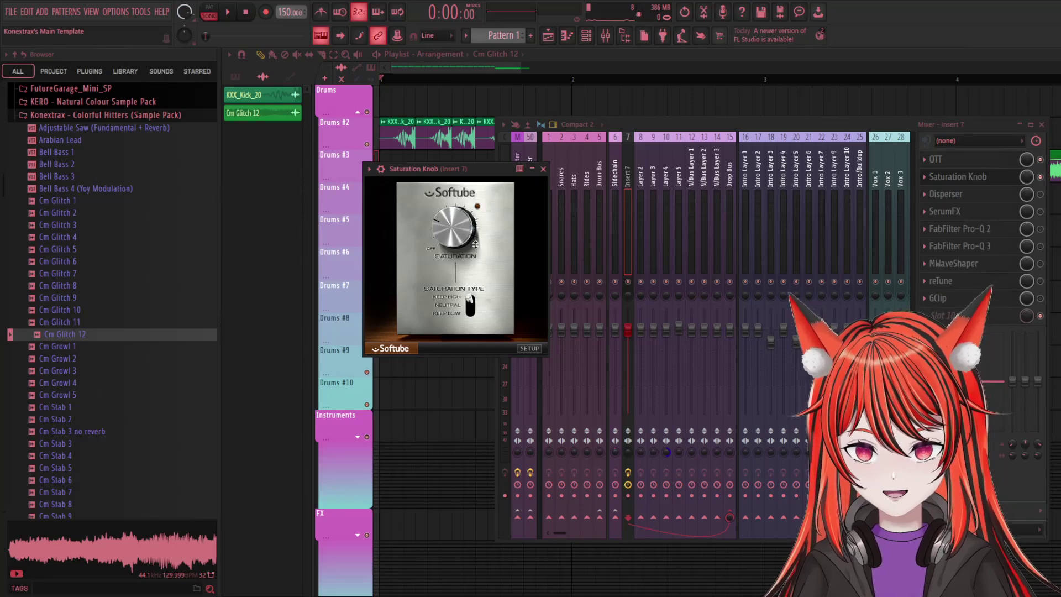
{"action": "key", "text": "space"}
{"action": "key", "text": "space"}
{"action": "key", "text": "Escape"}
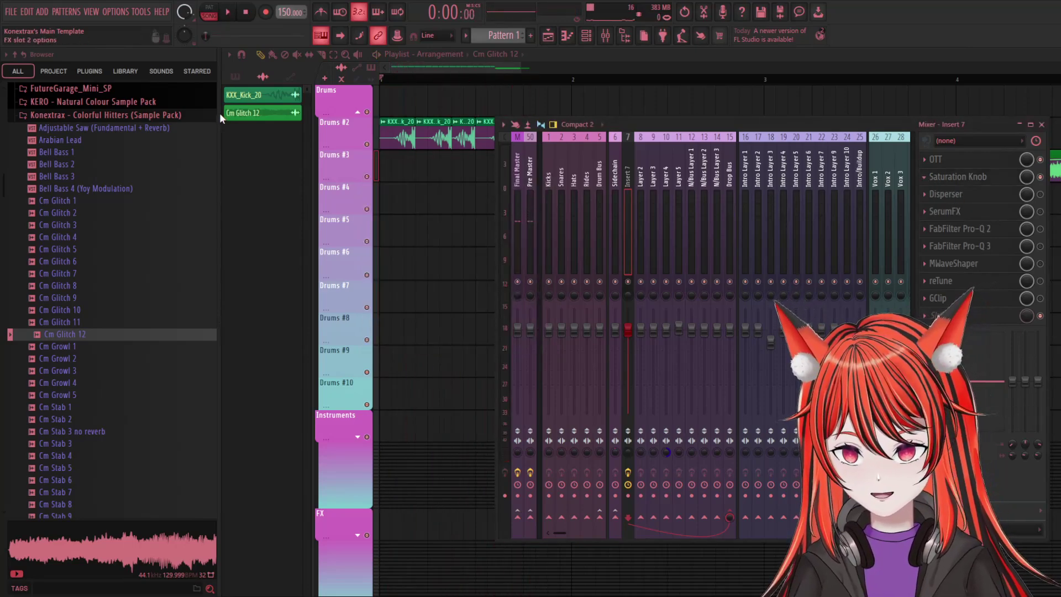
Replace Saturation Knob in effect slot 2 with Fruity WaveShaper and audition the clipped sound
{"action": "left_click", "coordinate": [961, 176]}
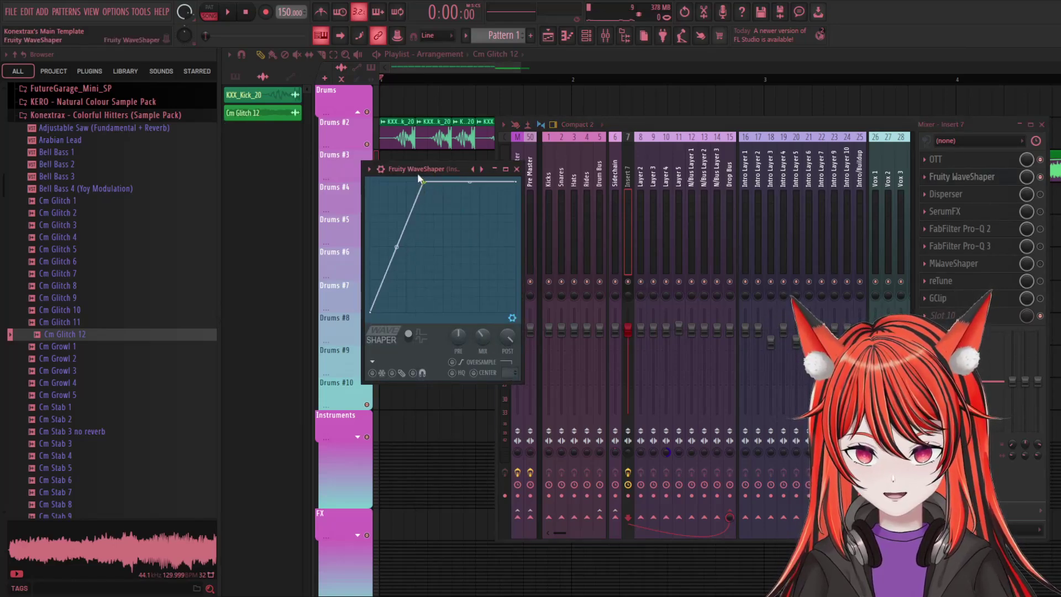
{"action": "key", "text": "space"}
{"action": "key", "text": "space"}
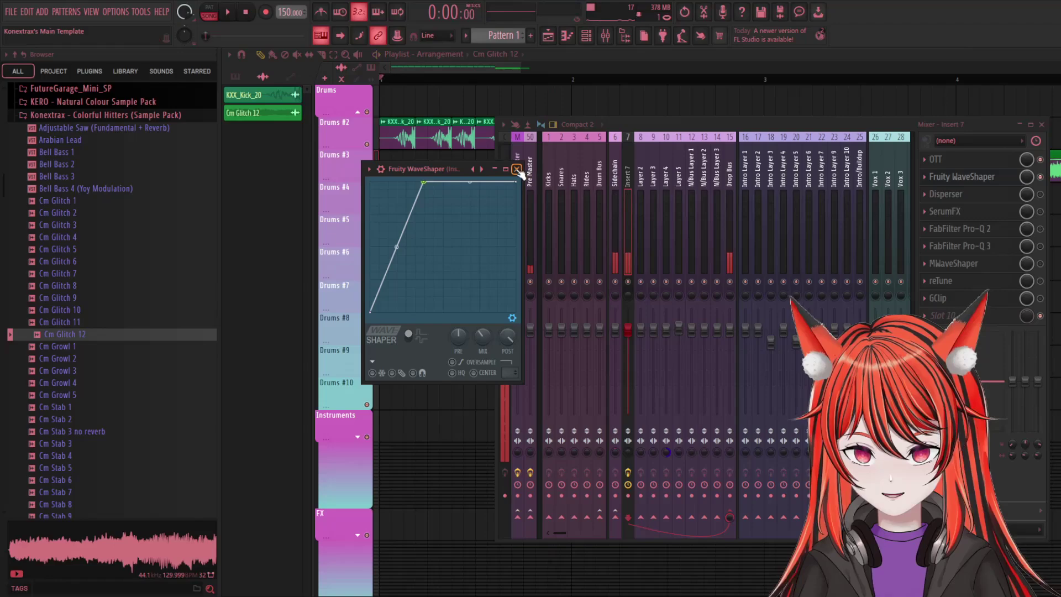
{"action": "left_click", "coordinate": [517, 169]}
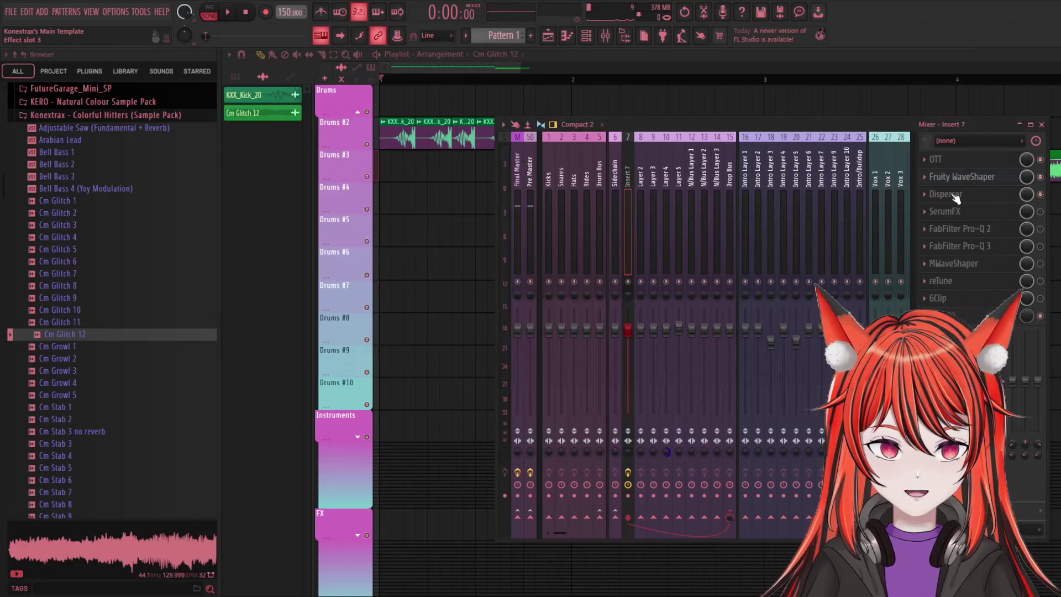
Open Disperser on insert 7 and examine its amount, frequency and pinch settings
{"action": "left_click", "coordinate": [945, 194]}
{"action": "left_click_drag", "start_coordinate": [548, 198], "coordinate": [591, 137]}
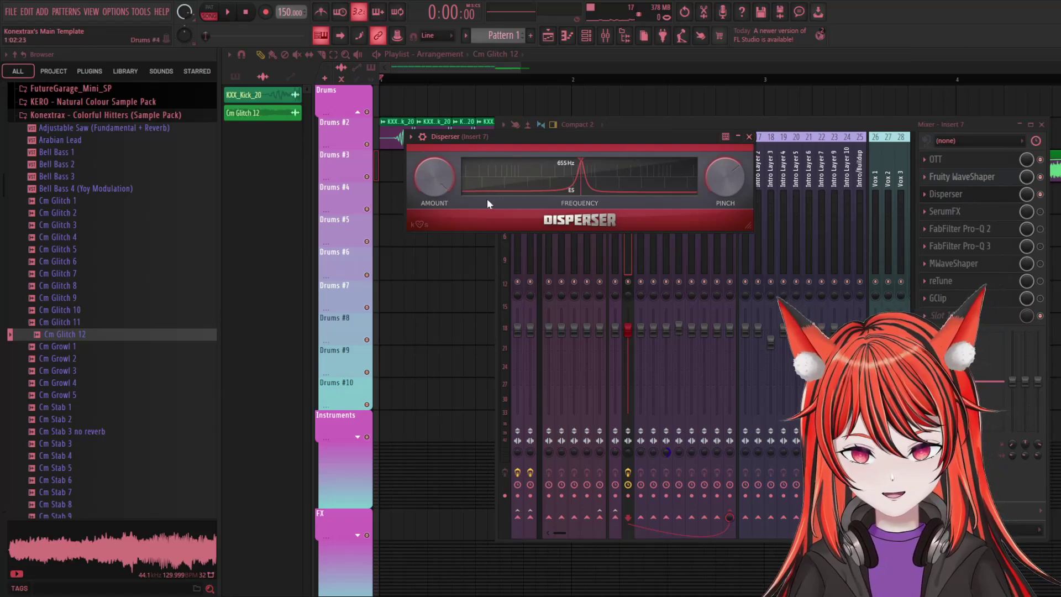
{"action": "left_click", "coordinate": [749, 136]}
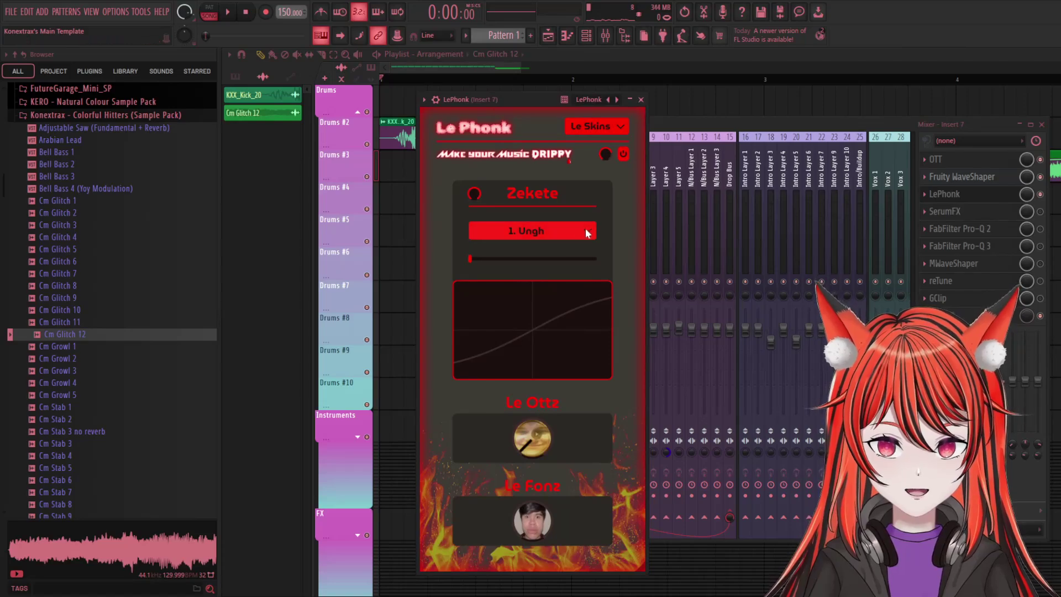
Try LePhonk in place of Disperser, with the Zekete distortion set to "3. Tub of gravy" at maximum amount, and audition it
{"action": "left_click", "coordinate": [585, 231]}
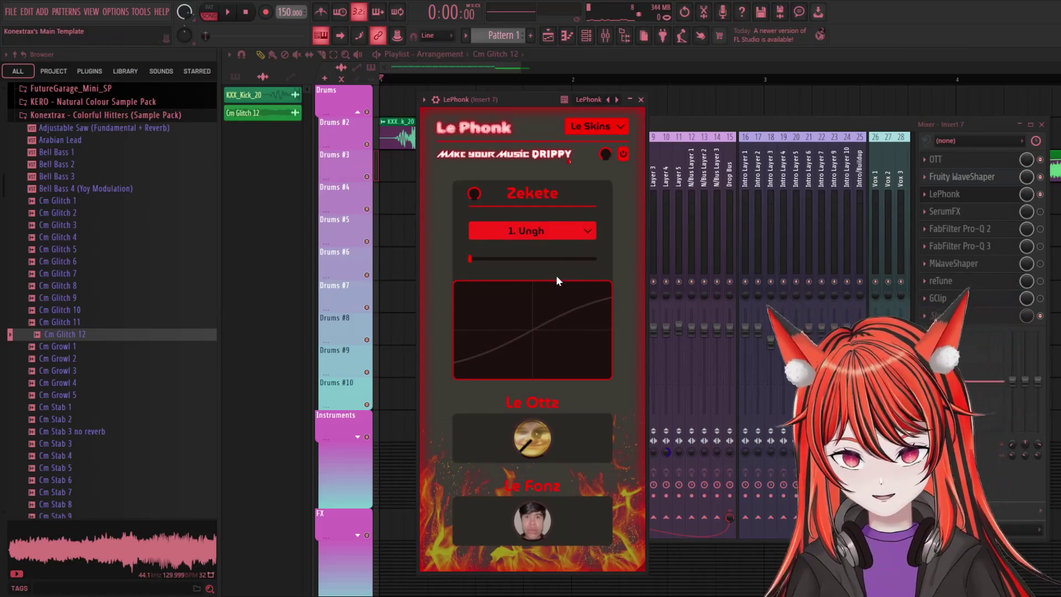
{"action": "left_click", "coordinate": [556, 275]}
{"action": "left_click_drag", "start_coordinate": [472, 260], "coordinate": [738, 270]}
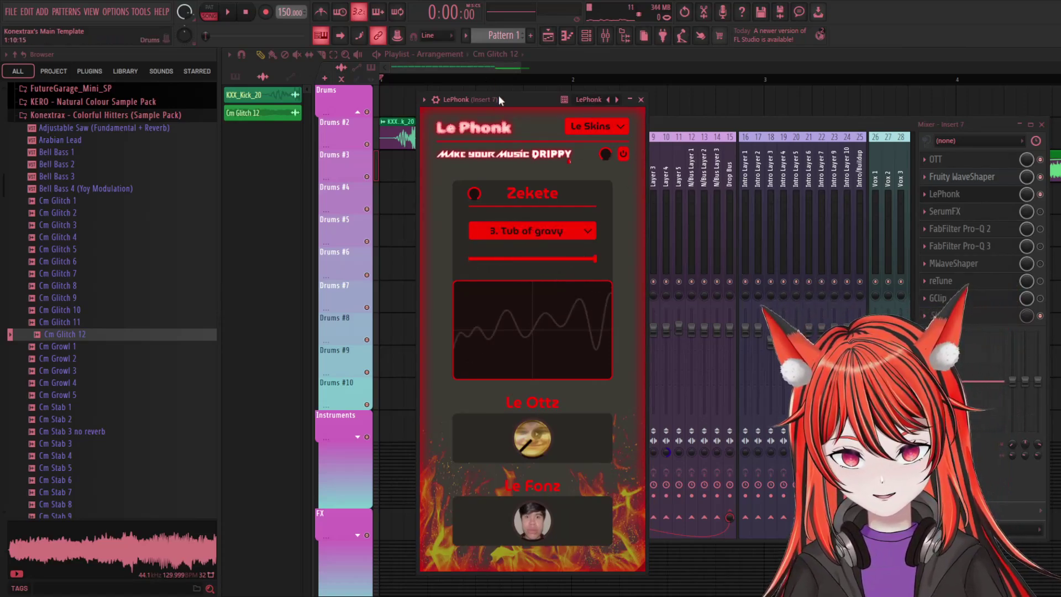
{"action": "key", "text": "space"}
{"action": "left_click_drag", "start_coordinate": [499, 95], "coordinate": [525, 95]}
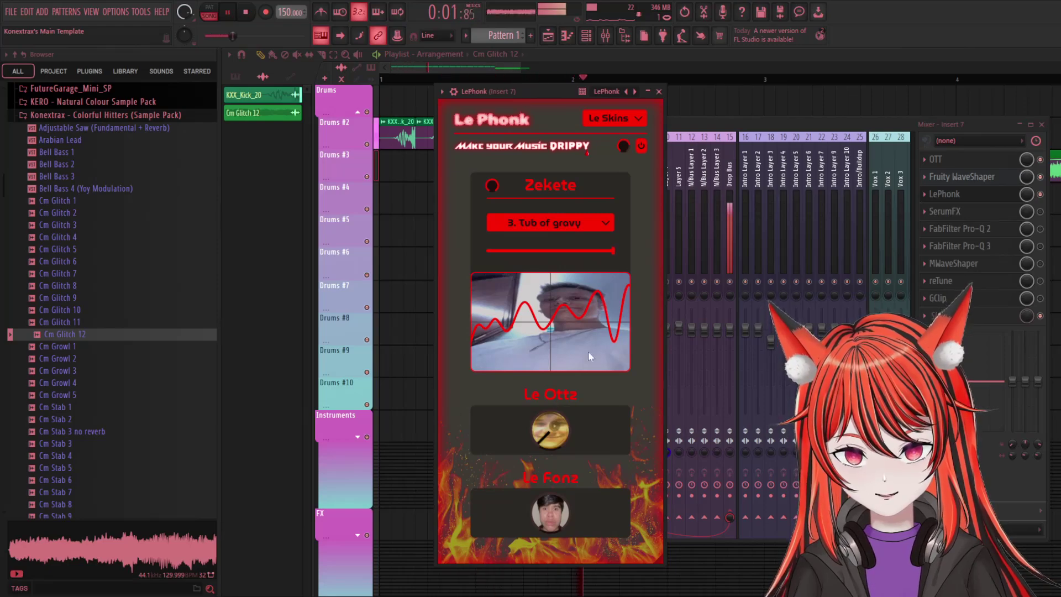
{"action": "key", "text": "space"}
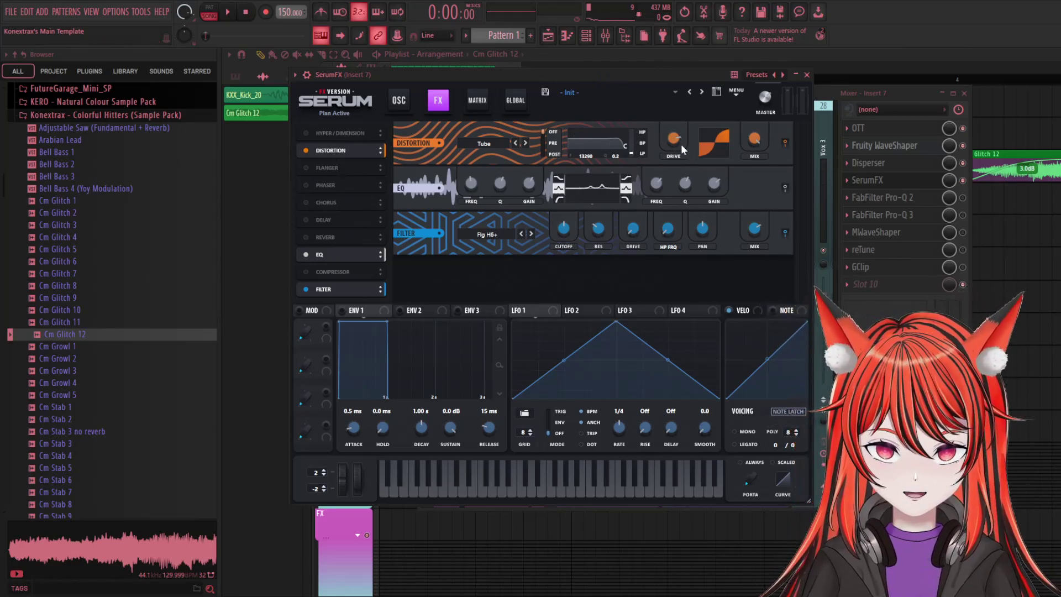
Examine the distortion drive, EQ and filter mix settings in SerumFX on insert 7
{"action": "mouse_move", "coordinate": [679, 140]}
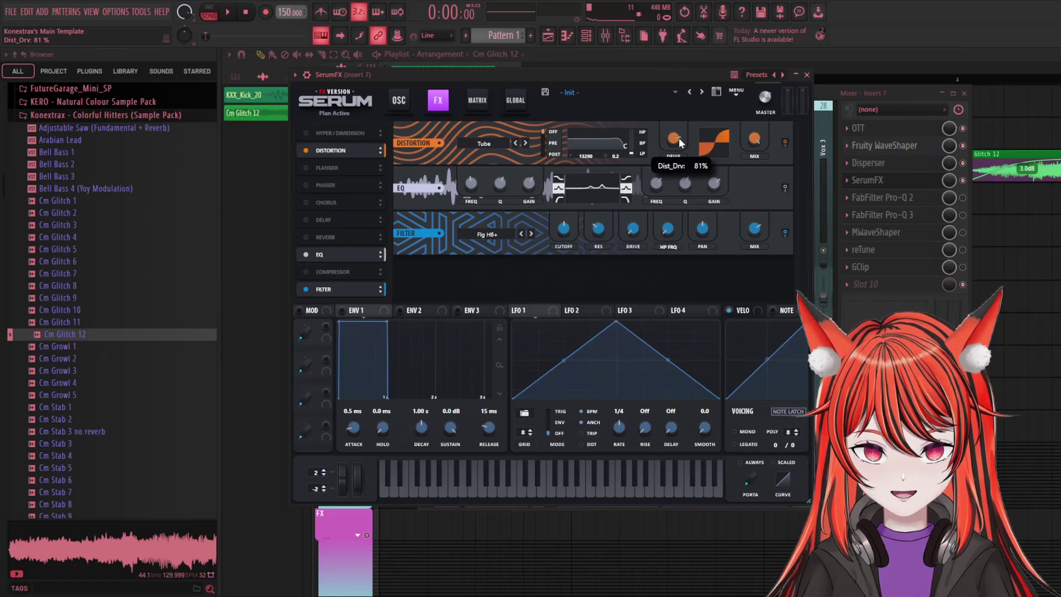
{"action": "left_click_drag", "start_coordinate": [668, 74], "coordinate": [665, 72]}
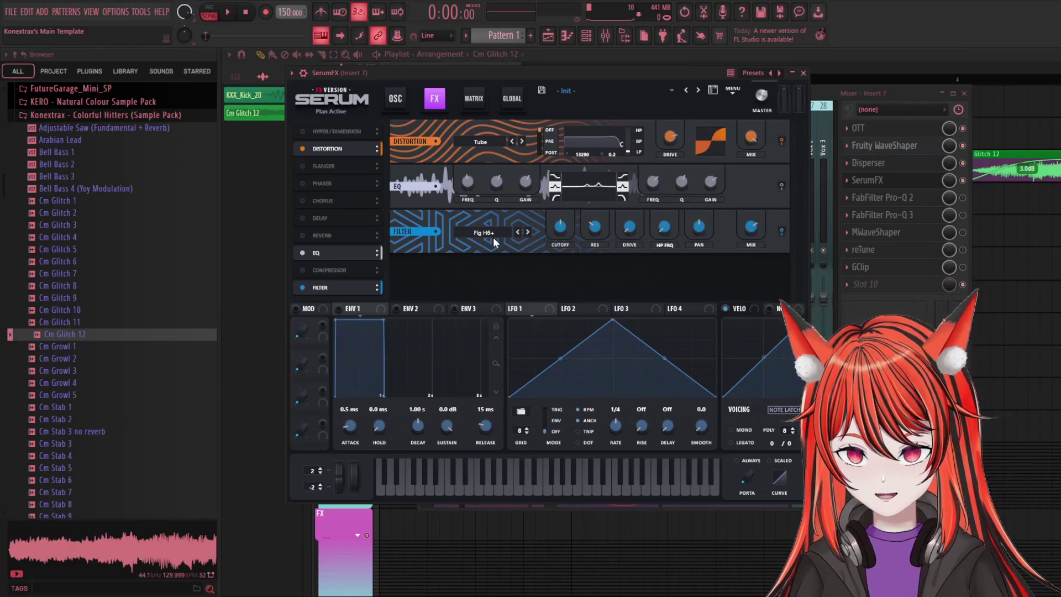
{"action": "mouse_move", "coordinate": [750, 231]}
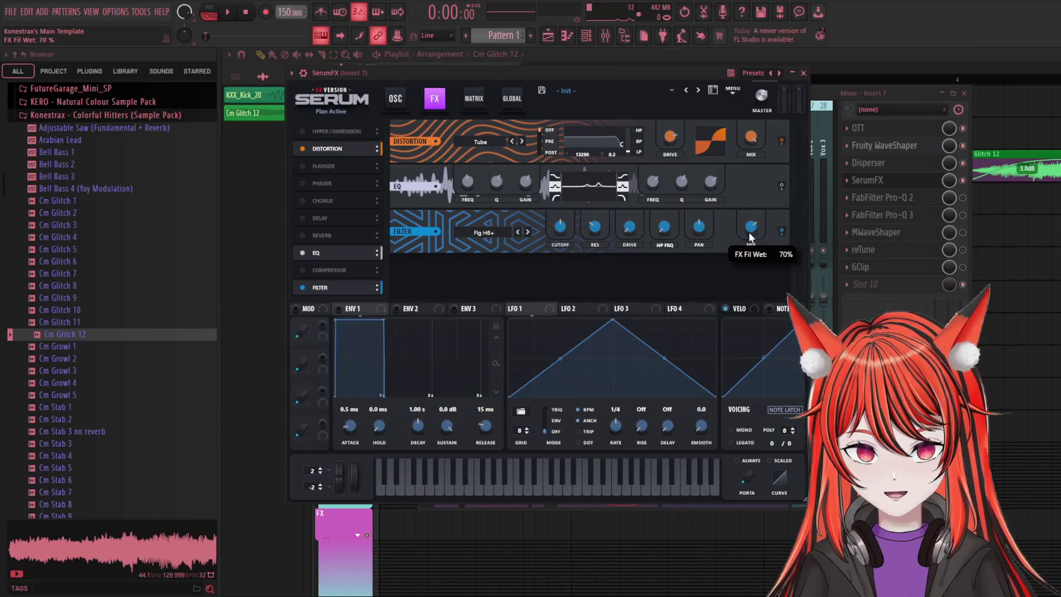
{"action": "left_click", "coordinate": [803, 72]}
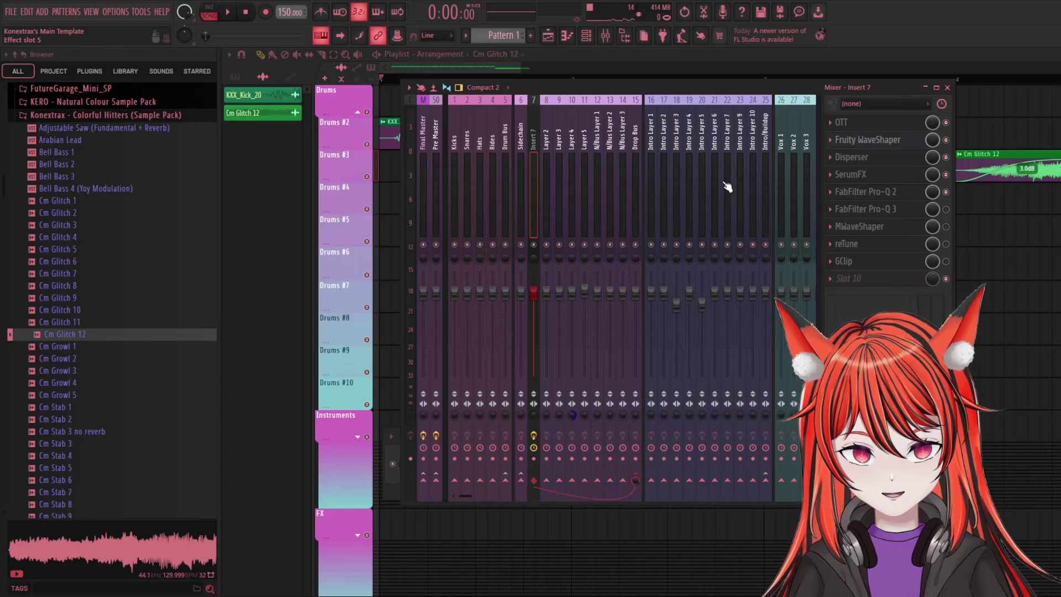
In FabFilter Pro-Q 2, shift the low-mid boost slightly lower and move the high dip to about 5132 Hz at -9.37 dB
{"action": "left_click", "coordinate": [537, 199]}
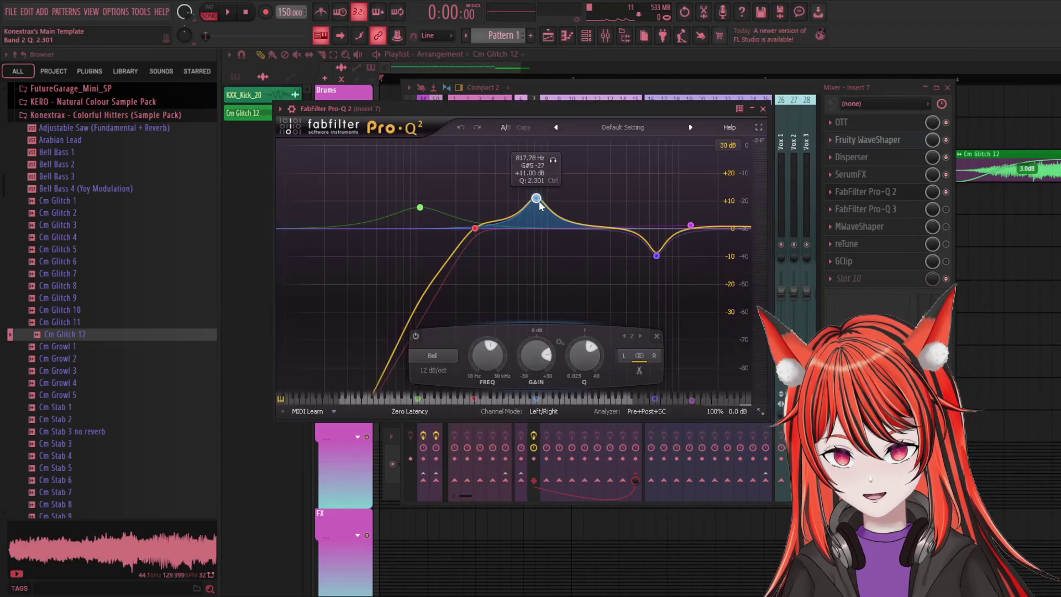
{"action": "left_click_drag", "start_coordinate": [539, 200], "coordinate": [526, 203]}
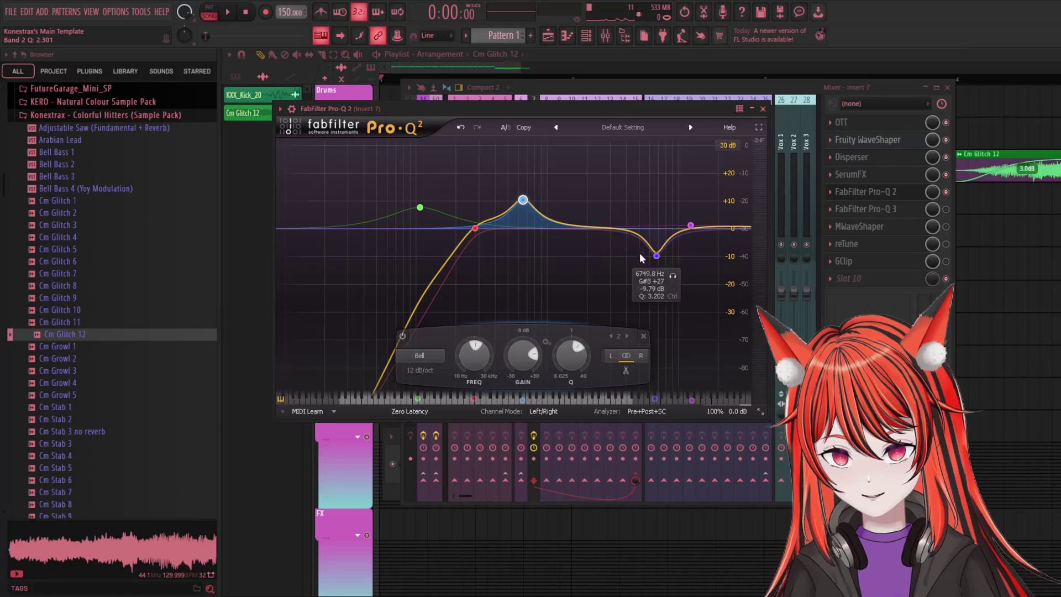
{"action": "left_click_drag", "start_coordinate": [656, 256], "coordinate": [641, 254]}
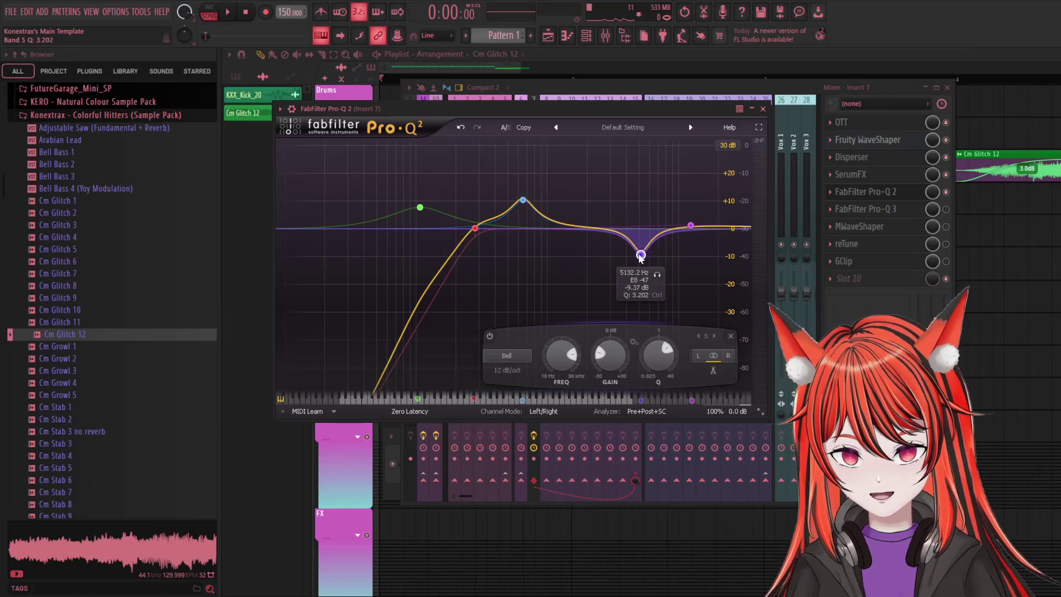
{"action": "left_click_drag", "start_coordinate": [613, 108], "coordinate": [582, 109]}
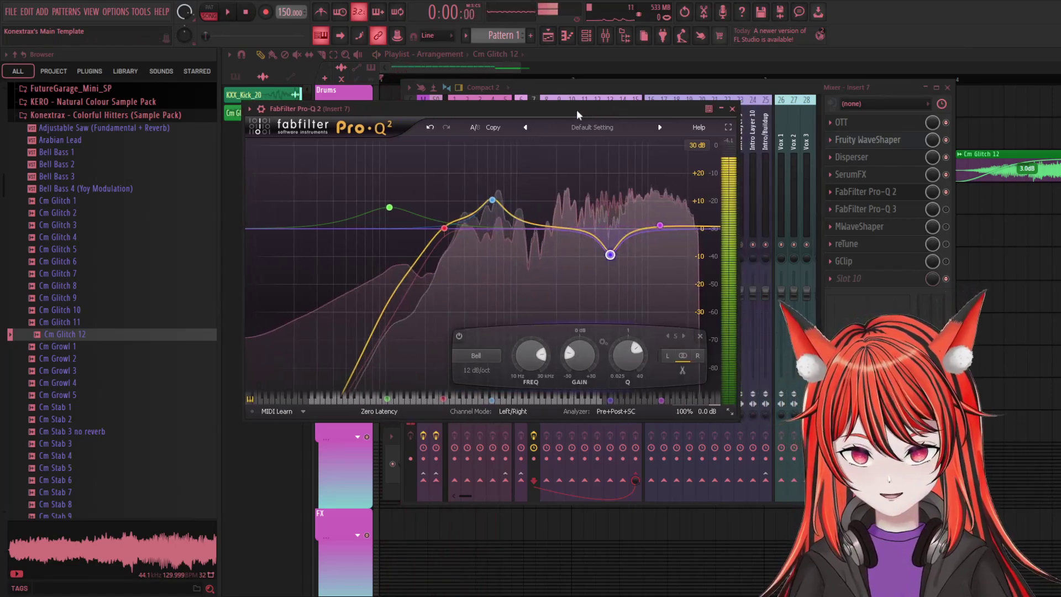
{"action": "left_click", "coordinate": [445, 228]}
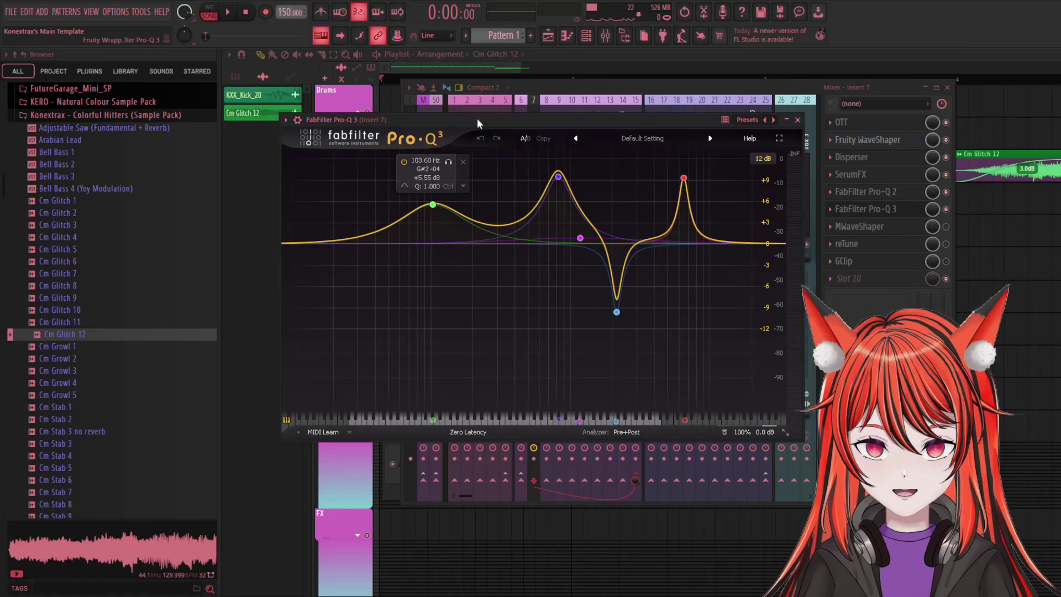
In FabFilter Pro-Q 3, move the low boost to about 84 Hz and the mid boost to about 647 Hz
{"action": "left_click_drag", "start_coordinate": [476, 119], "coordinate": [449, 125]}
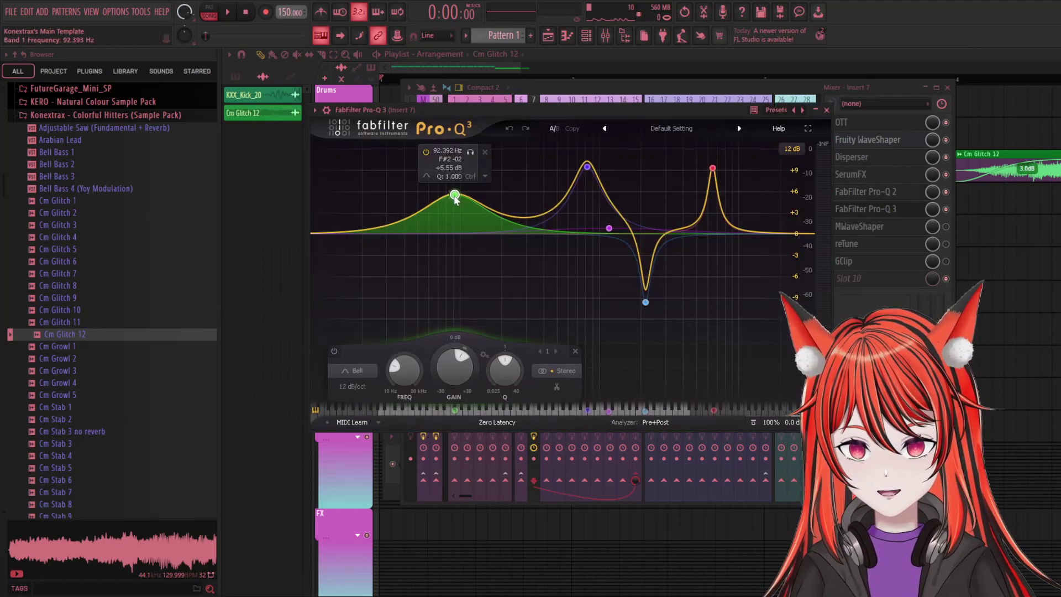
{"action": "left_click_drag", "start_coordinate": [452, 206], "coordinate": [449, 194]}
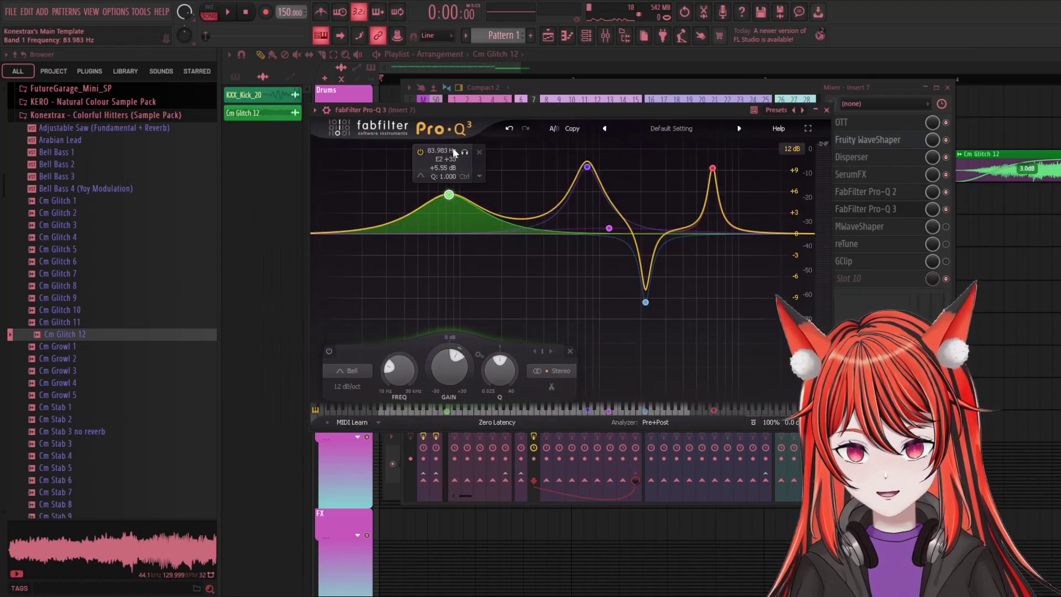
{"action": "left_click_drag", "start_coordinate": [587, 166], "coordinate": [572, 168]}
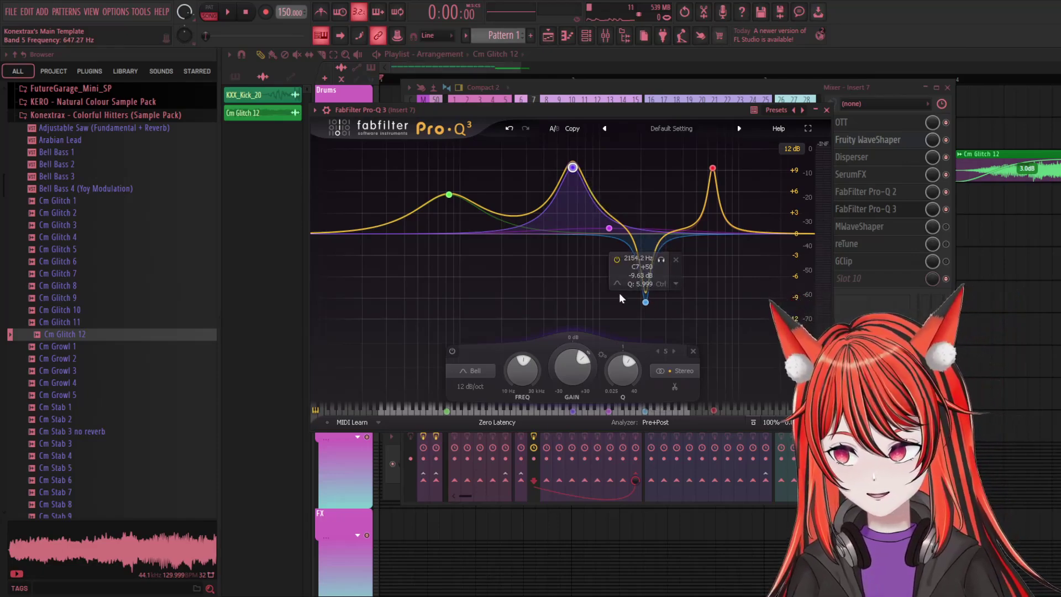
In Pro-Q 3, move the narrow cut to about 2015 Hz at -9.47 dB and the high boost to about 5232 Hz at +9.06 dB
{"action": "key", "text": "space"}
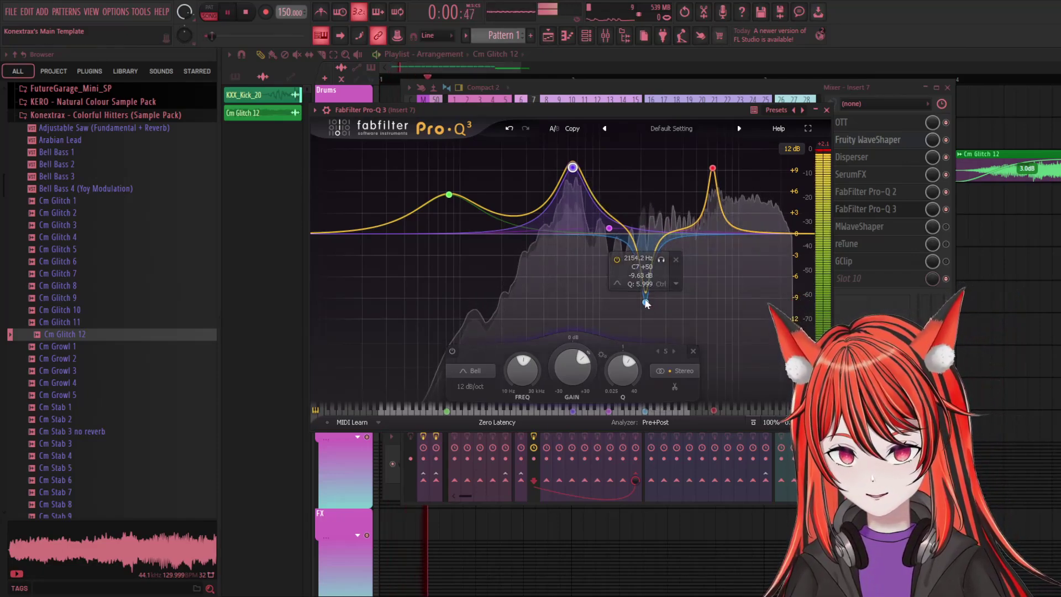
{"action": "mouse_move", "coordinate": [646, 304]}
{"action": "left_mouse_down"}
{"action": "mouse_move", "coordinate": [645, 235]}
{"action": "mouse_move", "coordinate": [640, 303]}
{"action": "left_mouse_up"}
{"action": "key", "text": "space"}
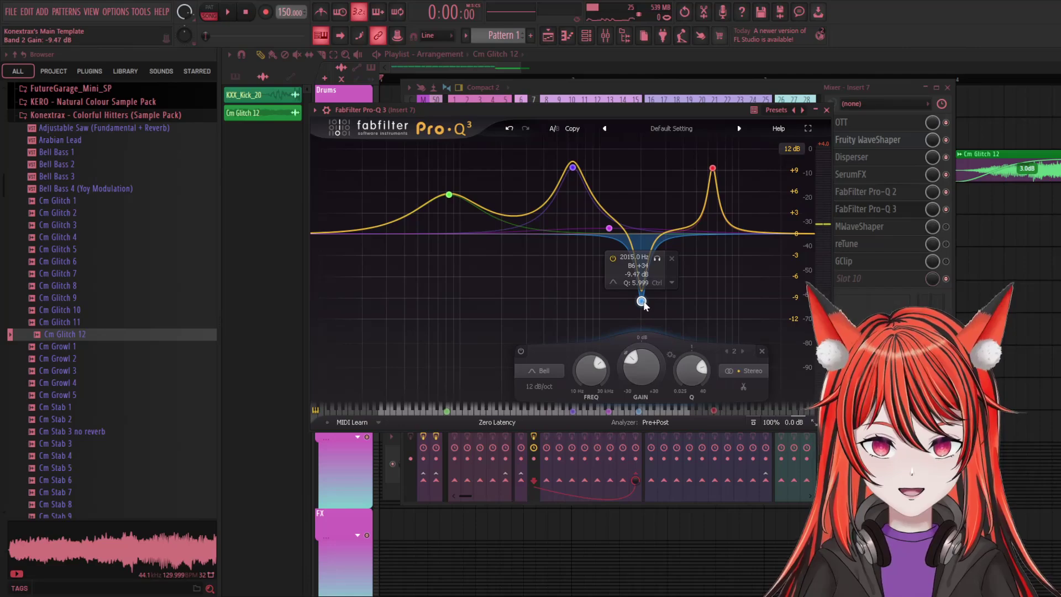
{"action": "left_click_drag", "start_coordinate": [713, 168], "coordinate": [699, 172]}
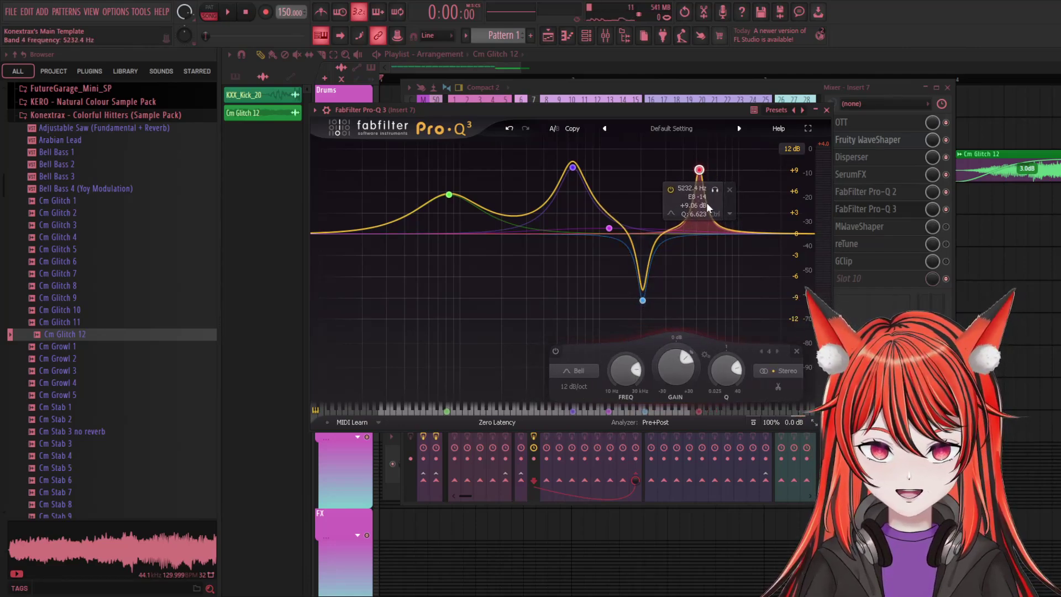
{"action": "left_click", "coordinate": [865, 209]}
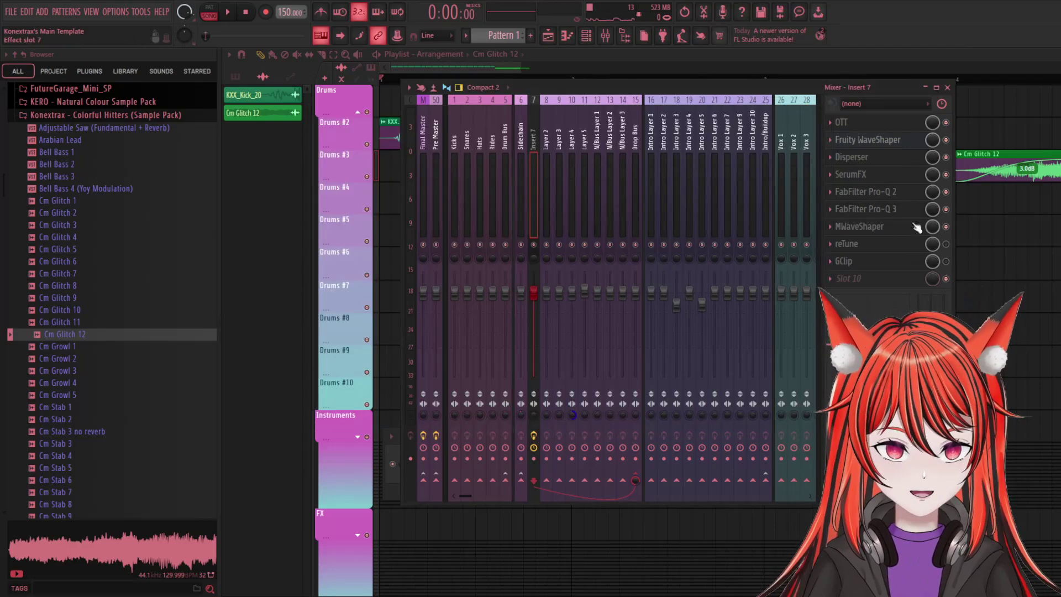
Open MWaveShaper on insert 7 and examine its shaping curve and dry/wet setting
{"action": "left_click", "coordinate": [865, 228]}
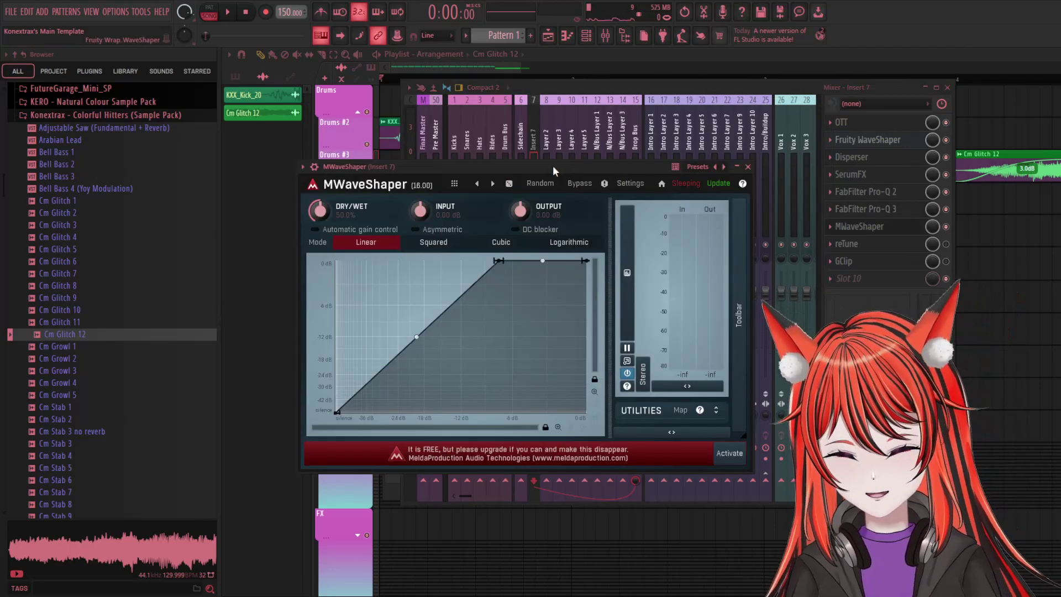
{"action": "left_click_drag", "start_coordinate": [497, 164], "coordinate": [501, 145]}
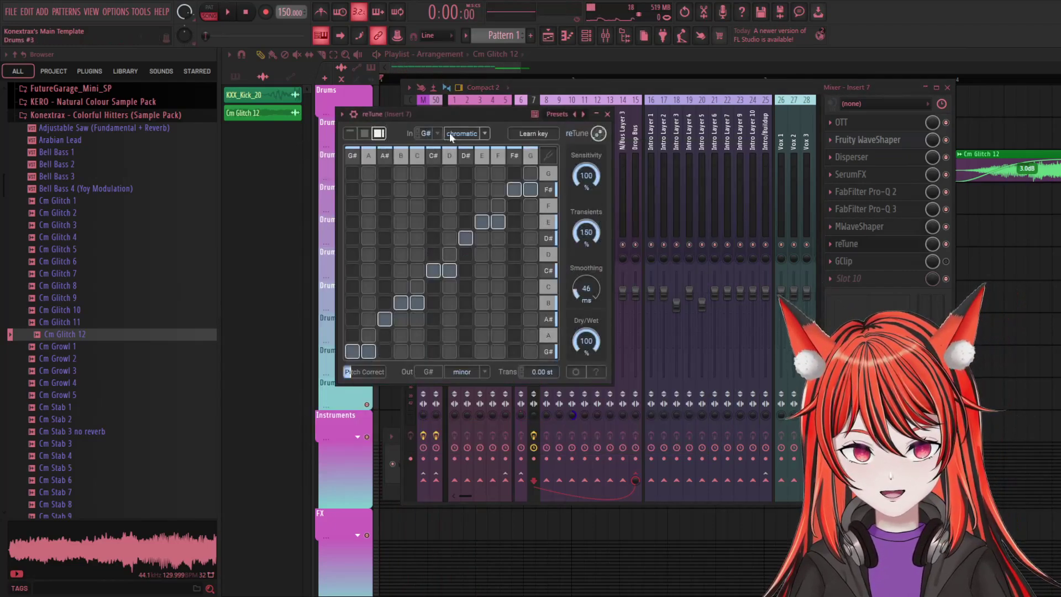
Set reTune's key to E with chromatic input and minor output, and audition the sound
{"action": "scroll", "coordinate": [426, 134], "scroll_direction": "down", "scroll_amount": 4}
{"action": "left_click_drag", "start_coordinate": [453, 117], "coordinate": [441, 127]}
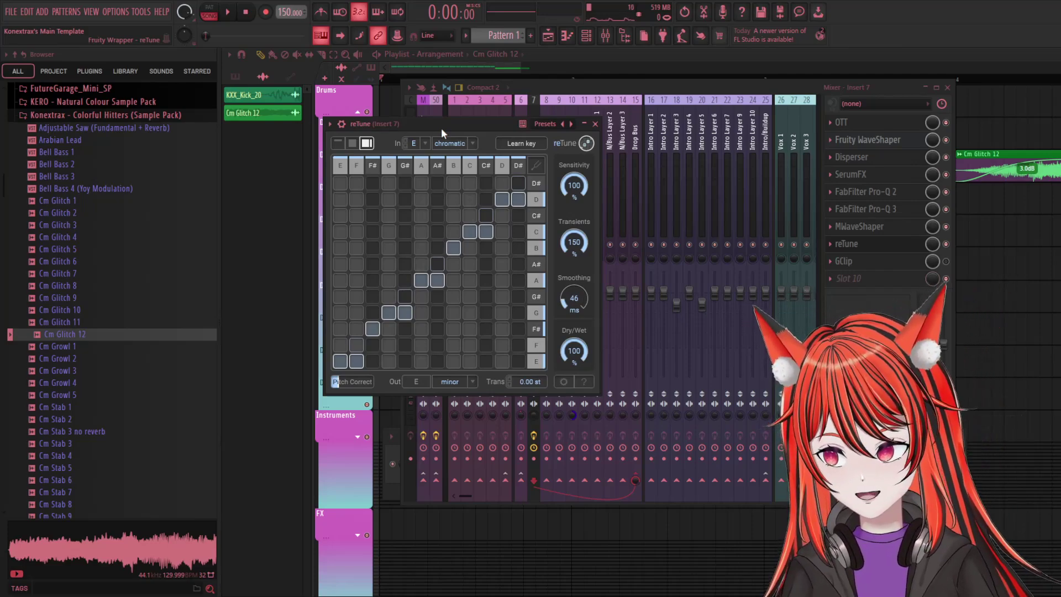
{"action": "key", "text": "space"}
{"action": "left_click", "coordinate": [595, 124]}
{"action": "key", "text": "space"}
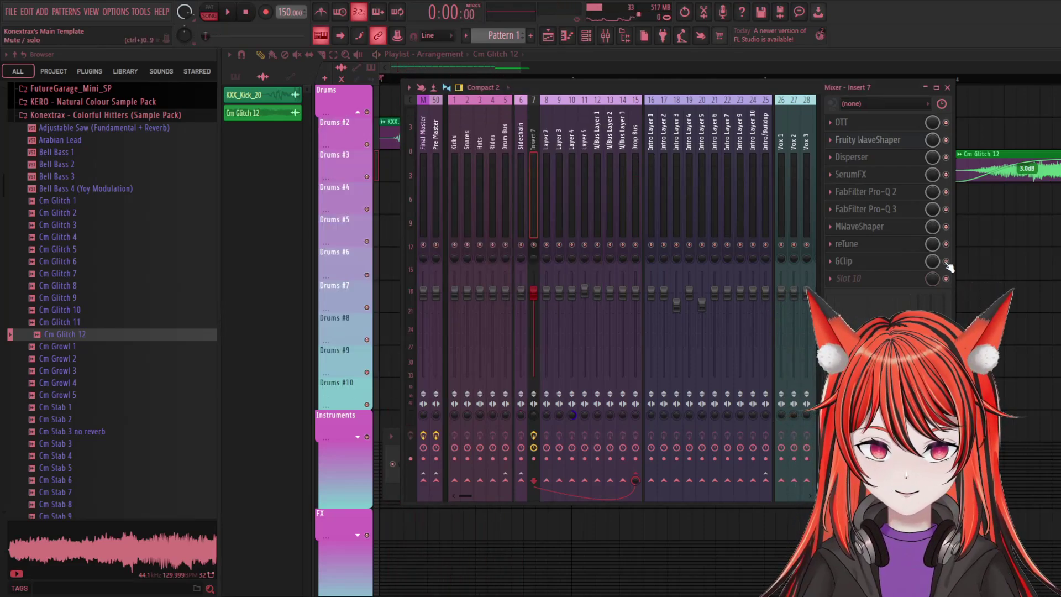
Open GClip on insert 7 and audition the full effect chain through it
{"action": "left_click", "coordinate": [873, 267]}
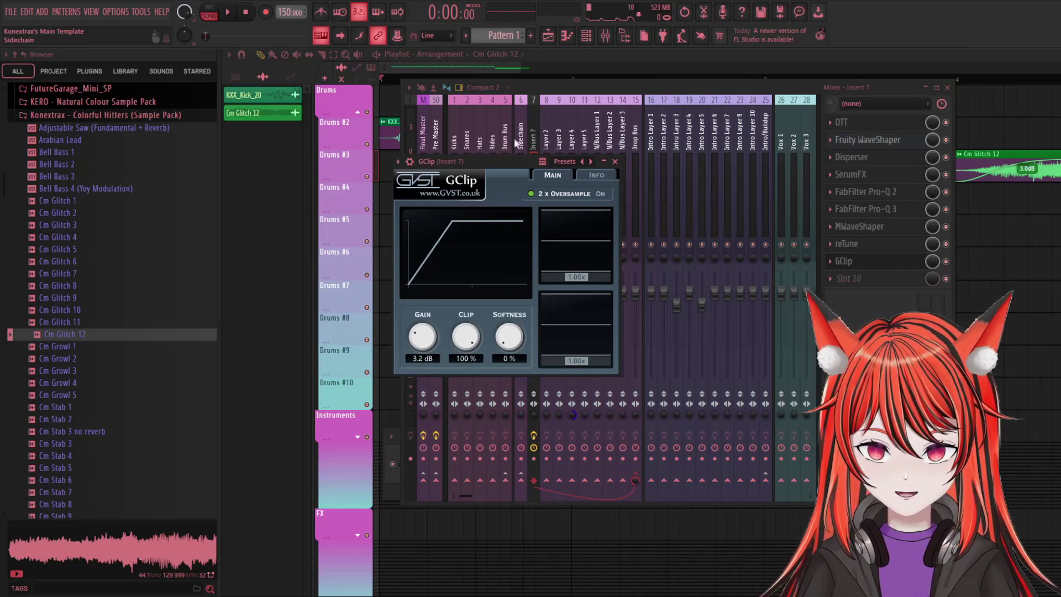
{"action": "key", "text": "space"}
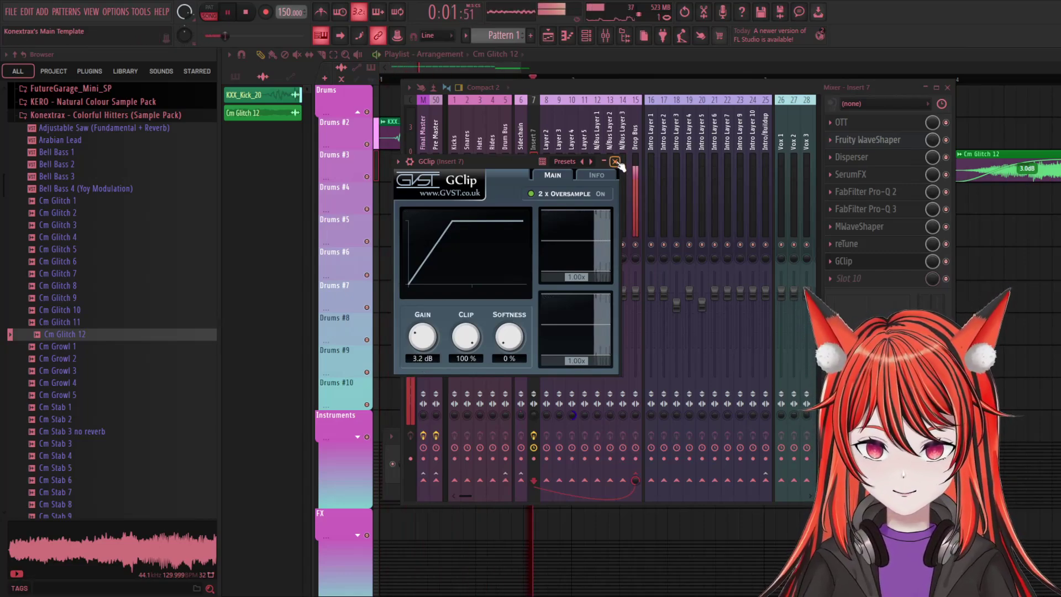
{"action": "key", "text": "space"}
Play the arrangement from its start and raise the volume of the Cm Glitch 12 clips to 3.3 dB
{"action": "left_click", "coordinate": [568, 63]}
{"action": "left_click_drag", "start_coordinate": [527, 68], "coordinate": [443, 70]}
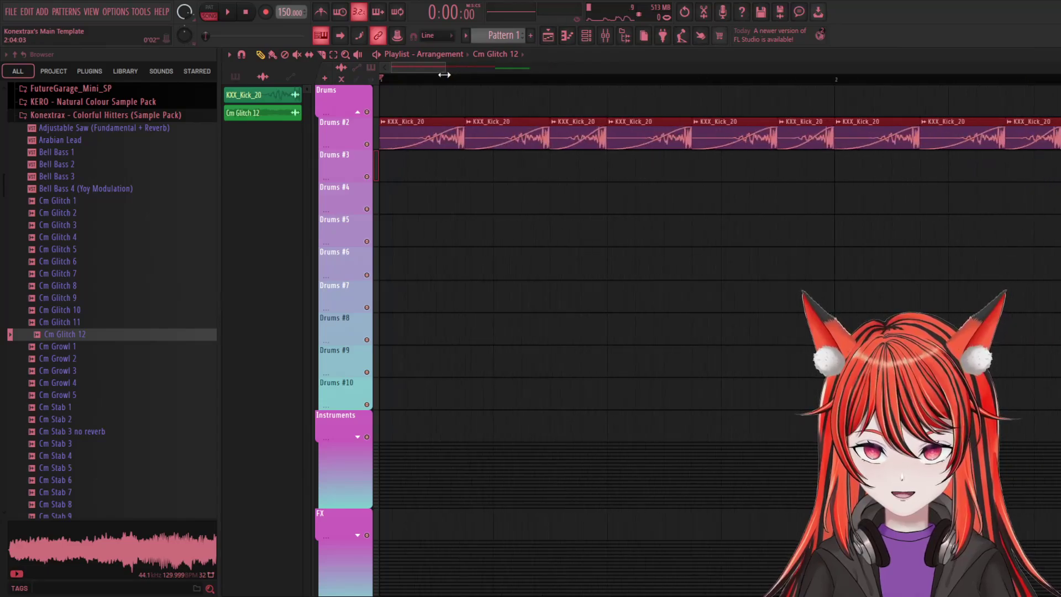
{"action": "key", "text": "space"}
{"action": "mouse_move", "coordinate": [423, 141]}
{"action": "left_mouse_down"}
{"action": "mouse_move", "coordinate": [438, 142]}
{"action": "mouse_move", "coordinate": [423, 147]}
{"action": "left_mouse_up"}
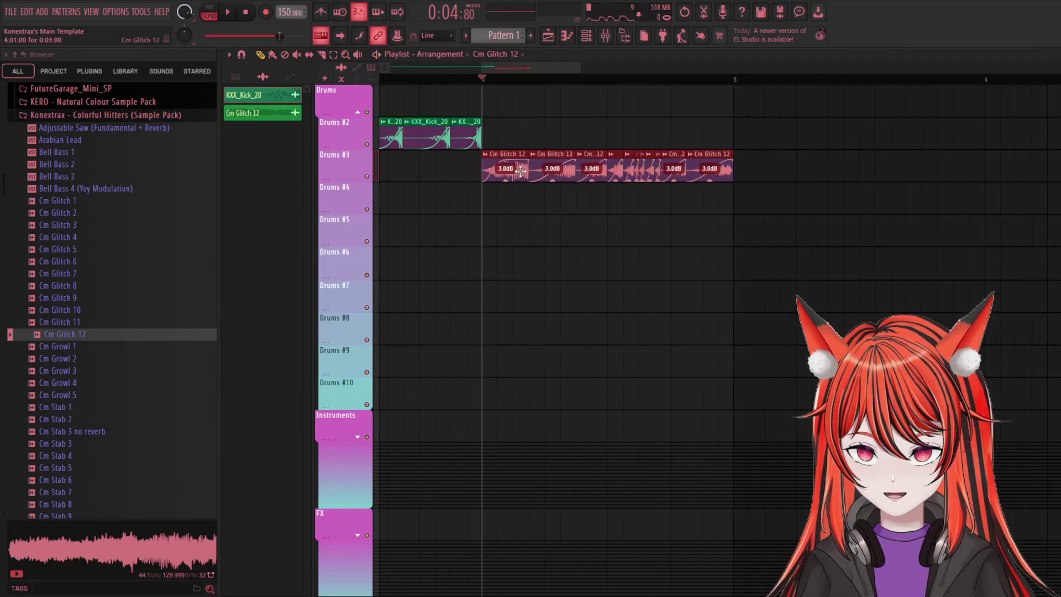
{"action": "left_click_drag", "start_coordinate": [520, 171], "coordinate": [520, 160]}
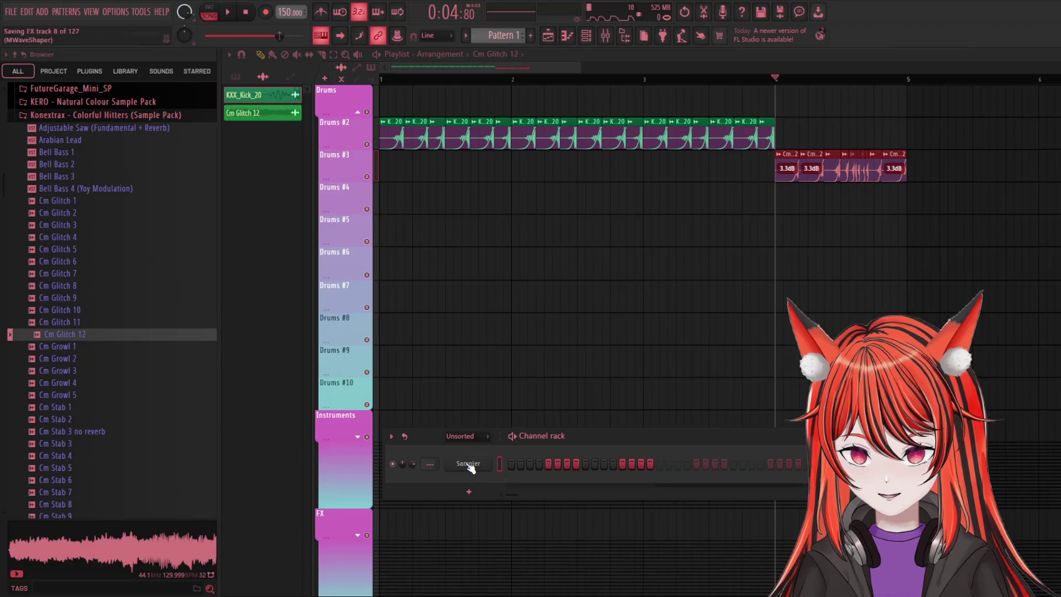
Load Serum in place of the Sampler channel and add a note at the start of its piano roll
{"action": "left_click", "coordinate": [468, 464]}
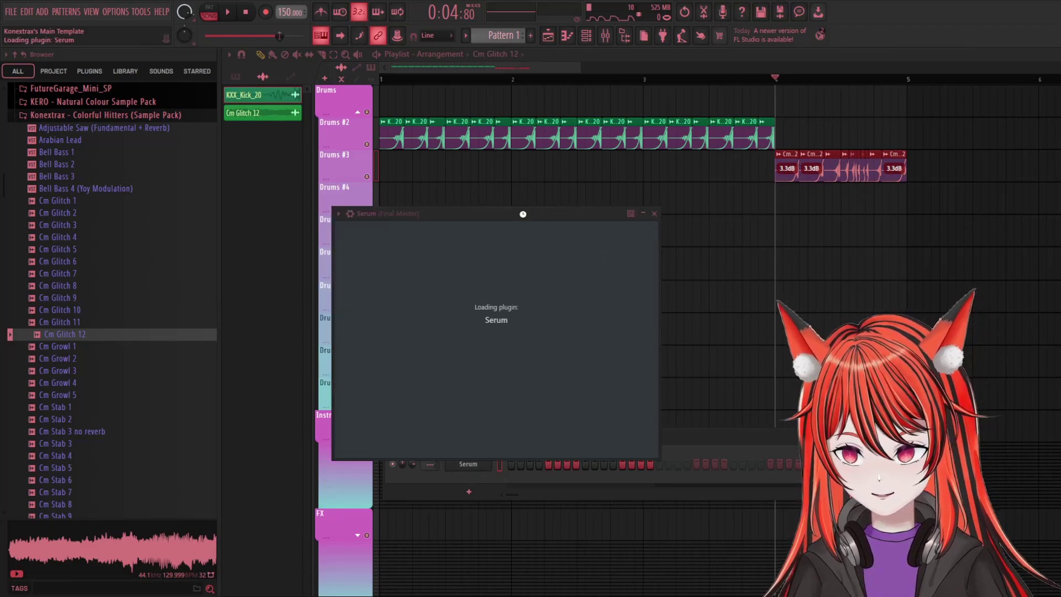
{"action": "left_click_drag", "start_coordinate": [619, 213], "coordinate": [656, 71]}
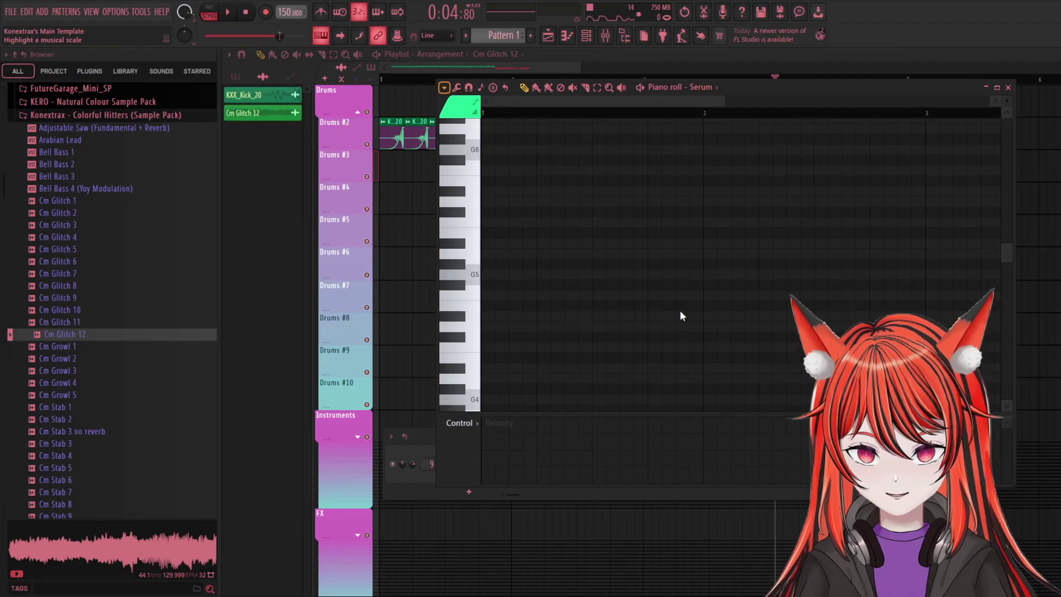
{"action": "scroll", "coordinate": [497, 332], "scroll_direction": "down", "scroll_amount": 6}
{"action": "left_click", "coordinate": [495, 368]}
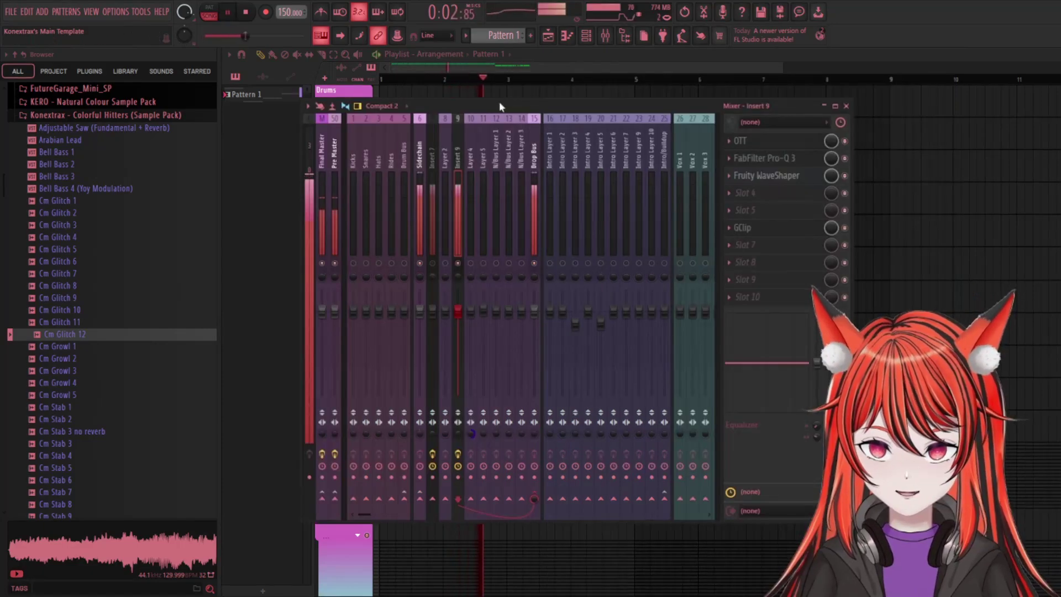
Examine the OTT settings on mixer insert 9 and audition the Serum pattern through it
{"action": "key", "text": "space"}
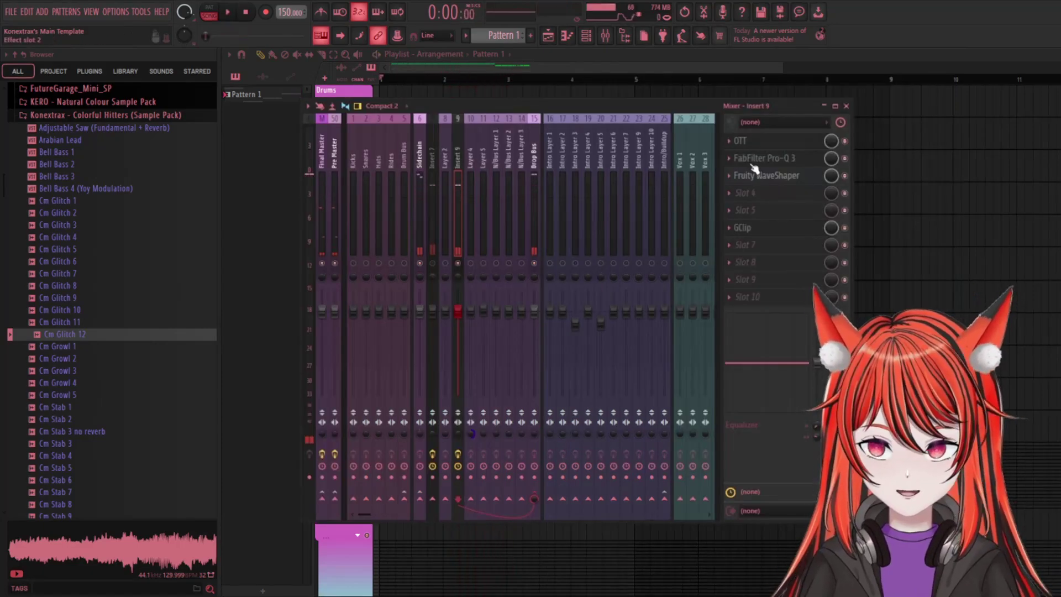
{"action": "left_click", "coordinate": [764, 144]}
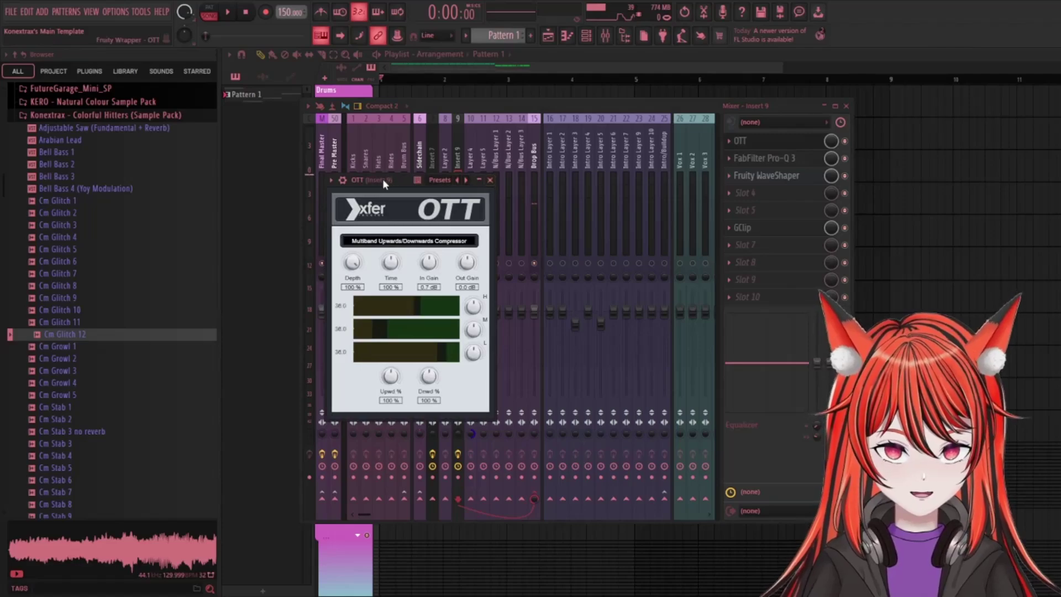
{"action": "left_click_drag", "start_coordinate": [383, 178], "coordinate": [422, 119]}
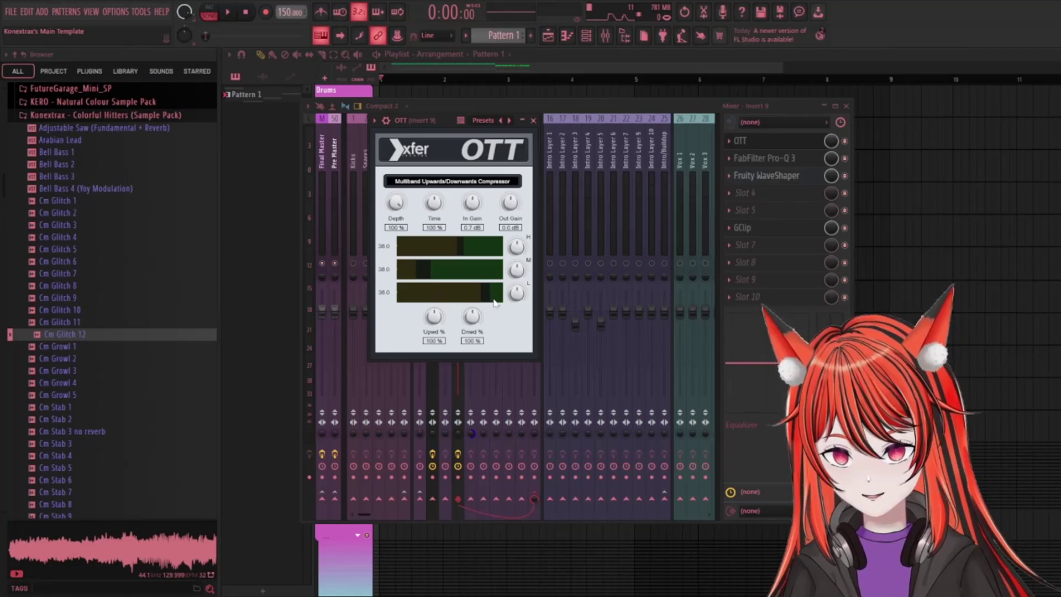
{"action": "key", "text": "space"}
{"action": "left_click", "coordinate": [776, 143]}
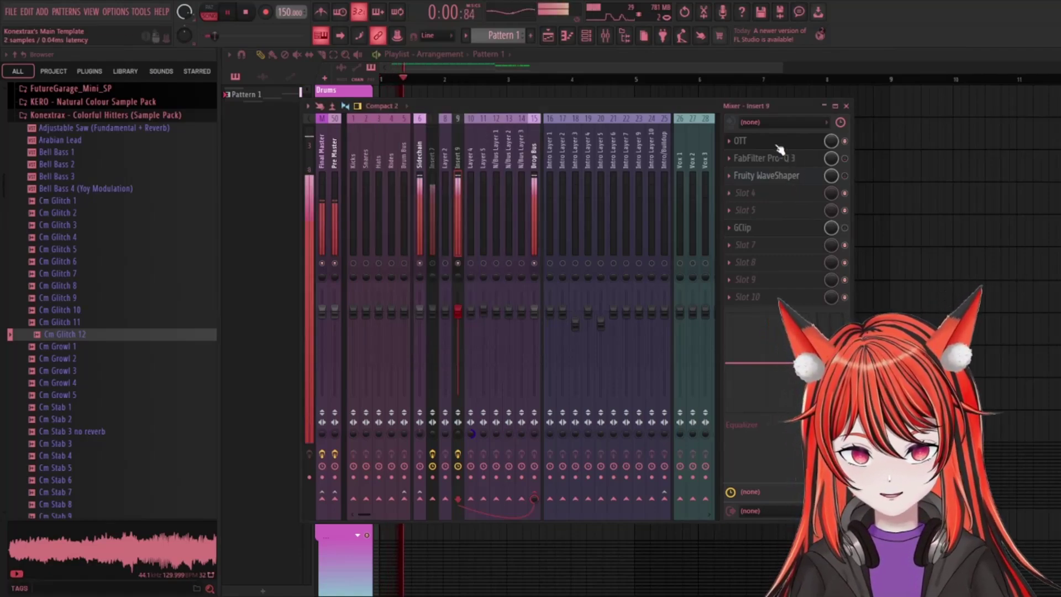
{"action": "key", "text": "space"}
In FabFilter Pro-Q 3 on insert 9, move the narrow high peak to about 2632 Hz at +26.94 dB
{"action": "left_click", "coordinate": [778, 158]}
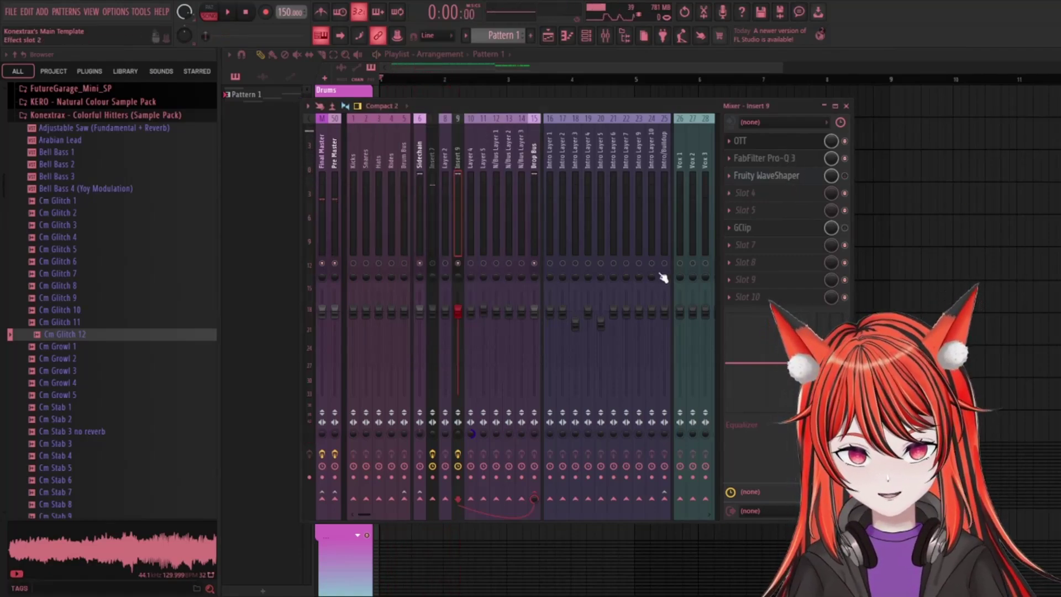
{"action": "left_click_drag", "start_coordinate": [443, 167], "coordinate": [499, 147]}
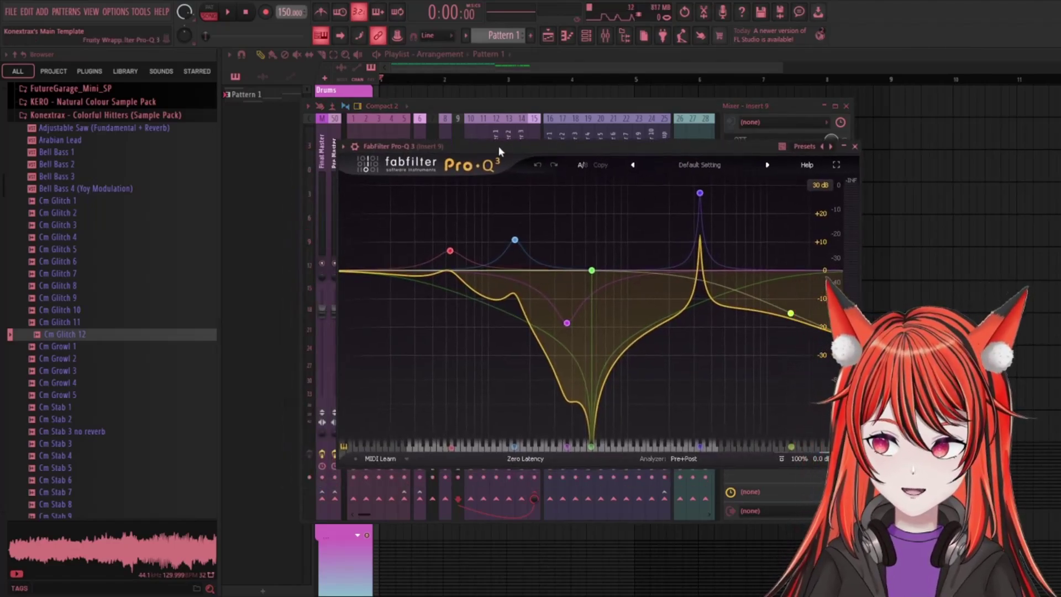
{"action": "left_click_drag", "start_coordinate": [570, 146], "coordinate": [595, 104]}
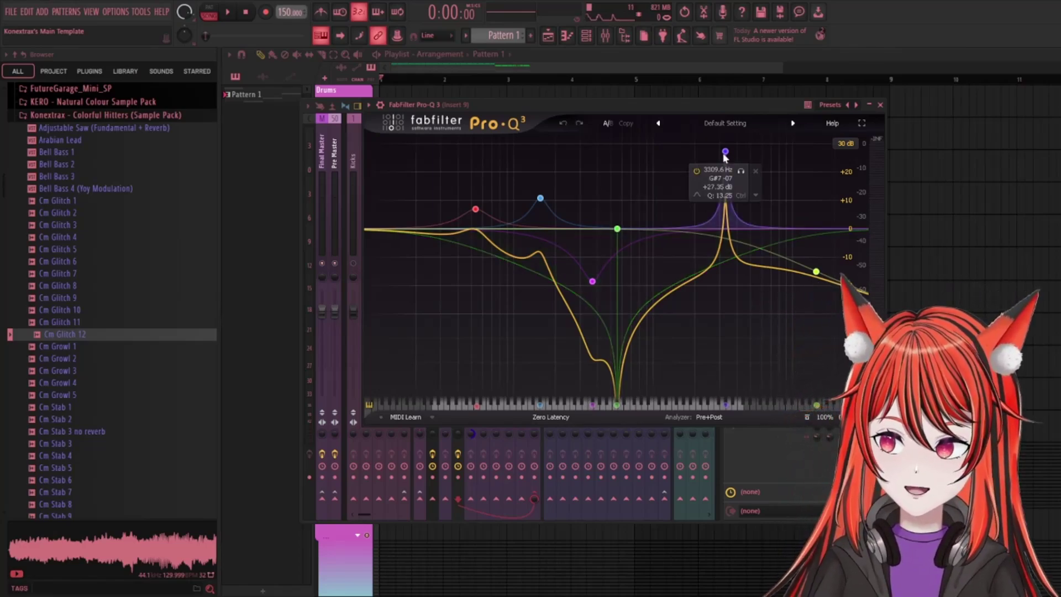
{"action": "left_click_drag", "start_coordinate": [724, 157], "coordinate": [707, 158]}
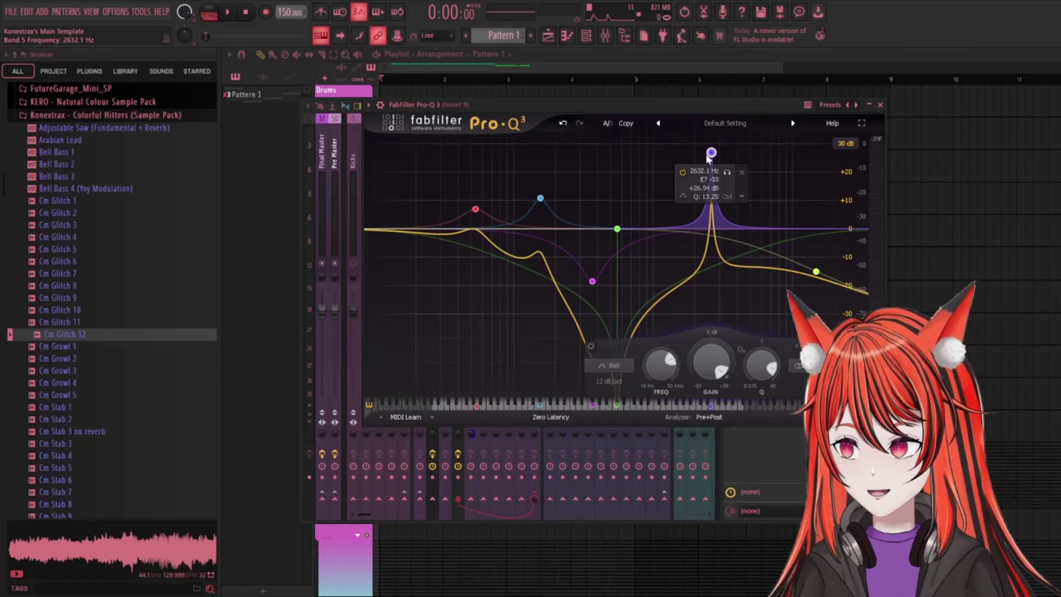
{"action": "mouse_move", "coordinate": [816, 274]}
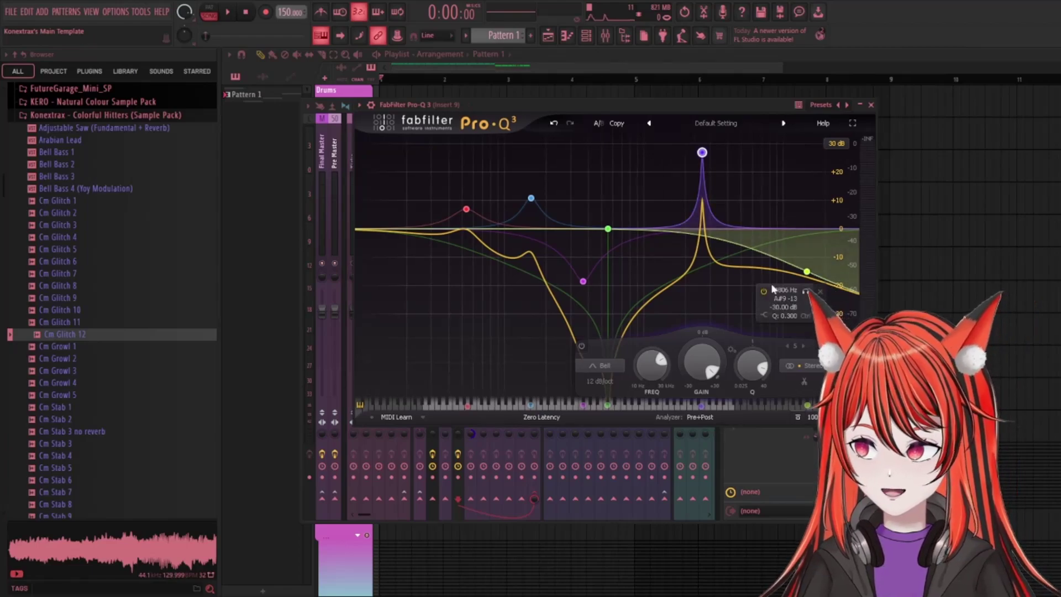
{"action": "left_click_drag", "start_coordinate": [663, 109], "coordinate": [637, 105]}
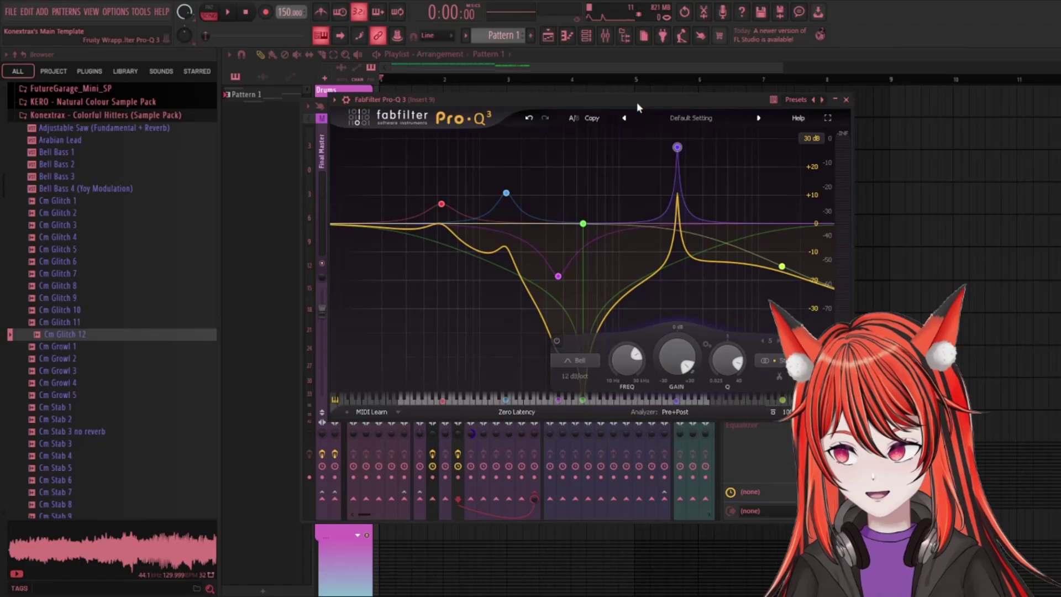
{"action": "left_click", "coordinate": [845, 100]}
Examine Fruity WaveShaper's curve and mix level on insert 9, and audition the pattern with it
{"action": "left_click", "coordinate": [779, 176]}
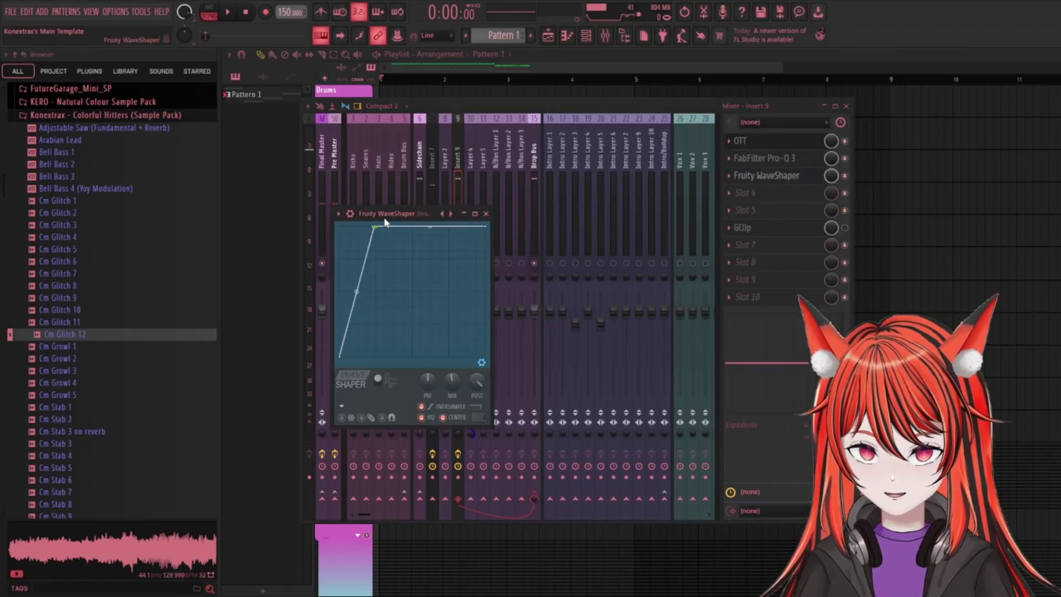
{"action": "left_click_drag", "start_coordinate": [398, 214], "coordinate": [587, 171]}
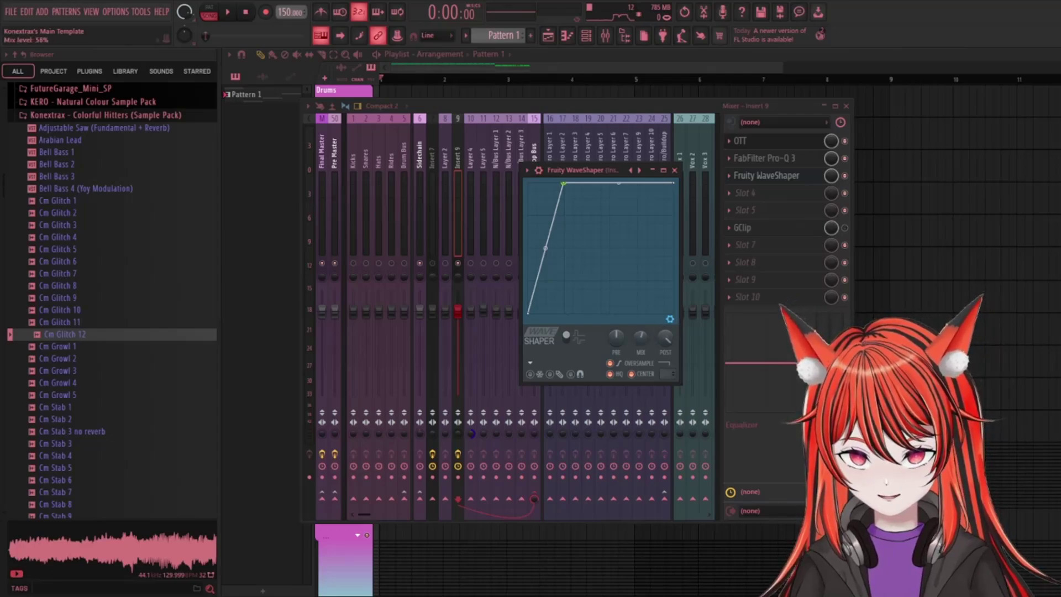
{"action": "key", "text": "space"}
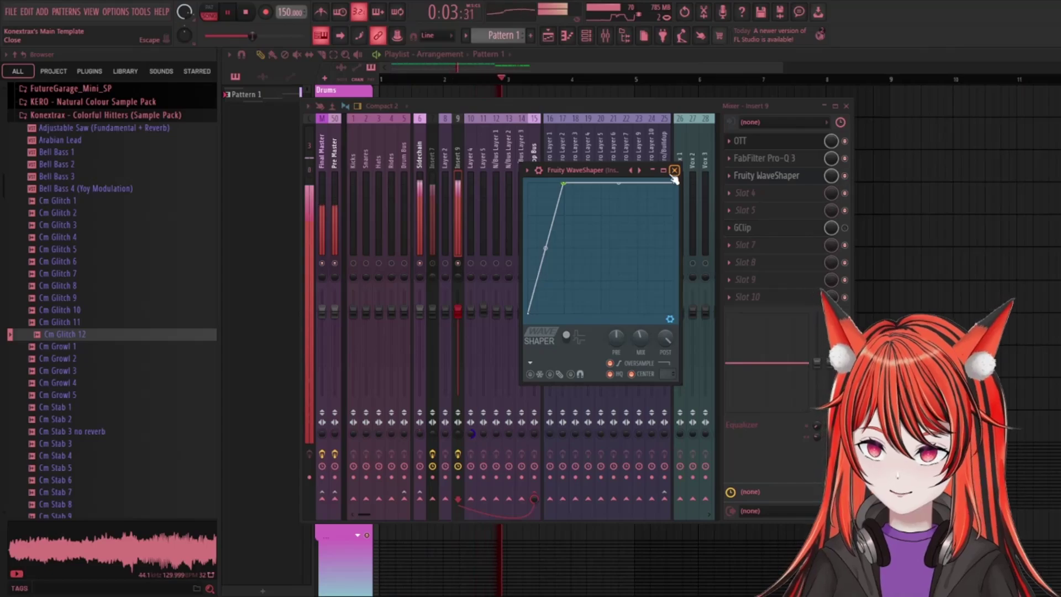
{"action": "left_click", "coordinate": [674, 170]}
{"action": "key", "text": "space"}
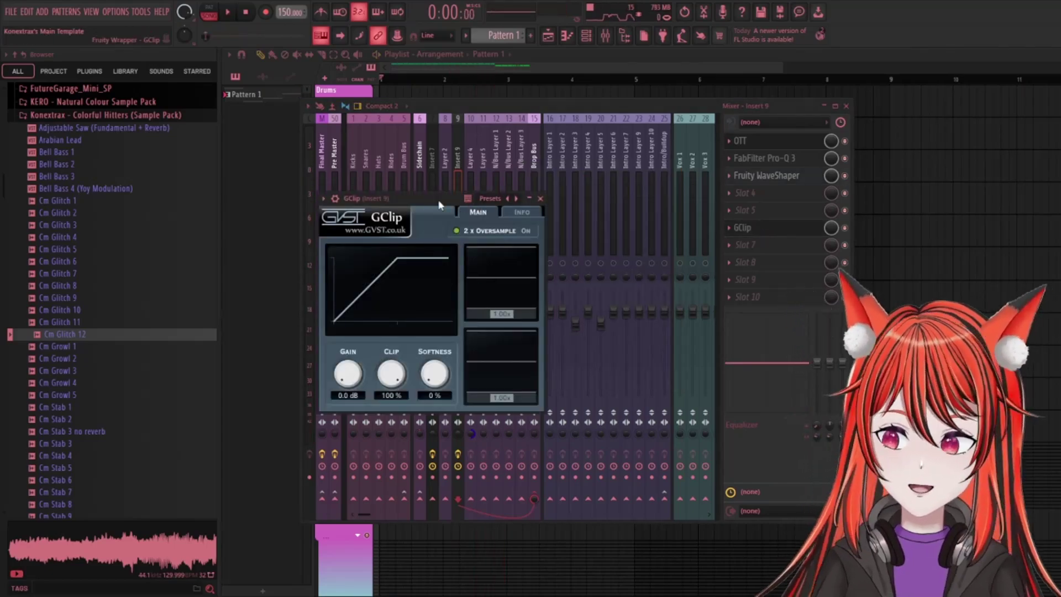
Audition the complete insert 9 chain, ending with GClip
{"action": "left_click_drag", "start_coordinate": [473, 101], "coordinate": [482, 104]}
{"action": "key", "text": "space"}
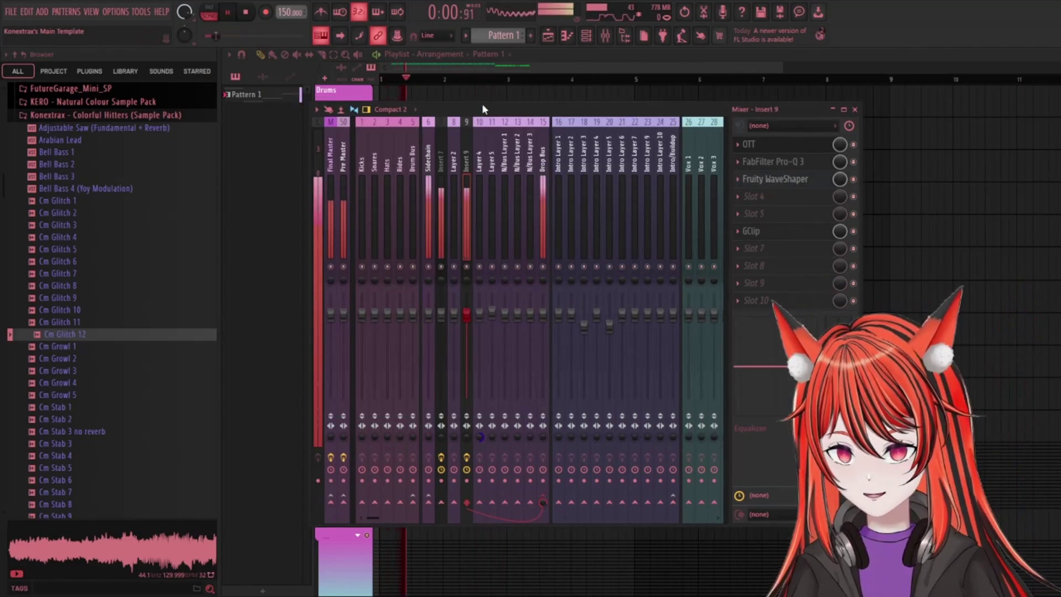
{"action": "key", "text": "space"}
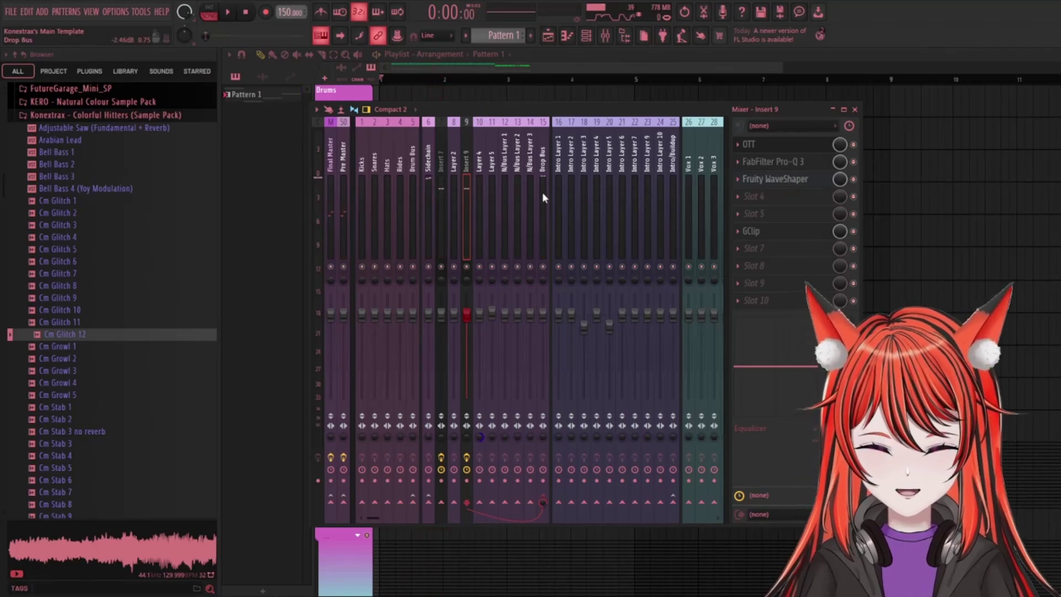
Turn the Drop Bus track into the SEND 01 effect chain and examine its FabFilter Pro-L 2 settings
{"action": "left_click", "coordinate": [542, 192]}
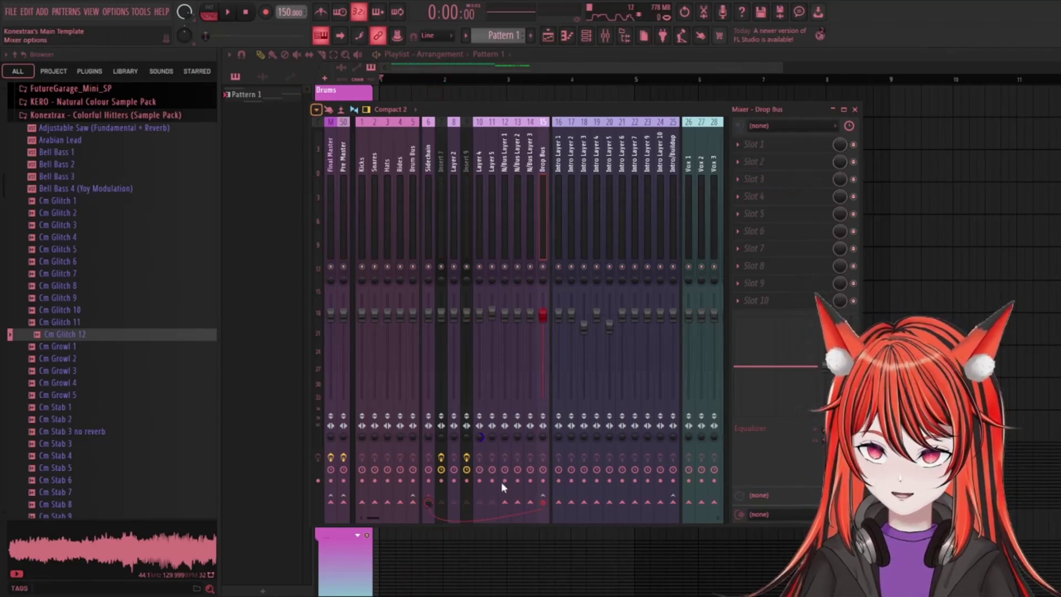
{"action": "key", "text": "ctrl+z"}
{"action": "left_click", "coordinate": [771, 178]}
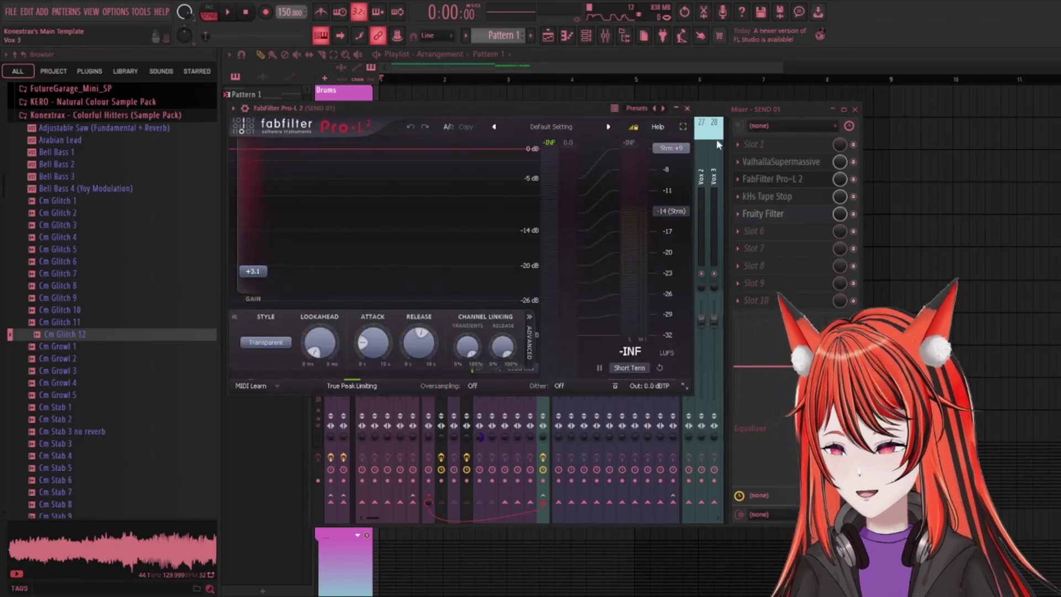
{"action": "left_click", "coordinate": [687, 109]}
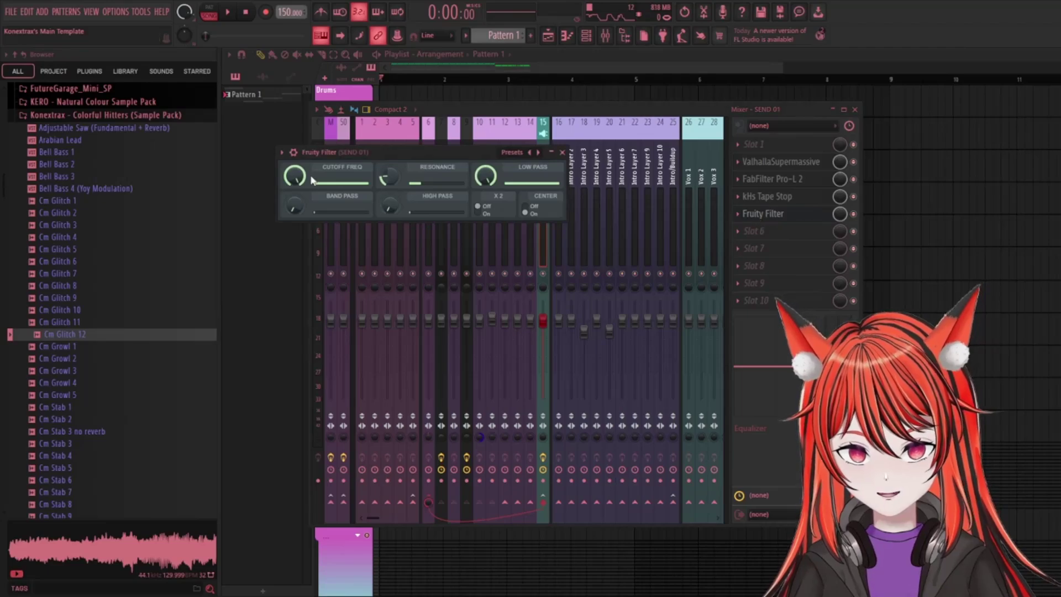
Open Fruity Filter on SEND 01 and audition its cutoff frequency during playback
{"action": "left_click", "coordinate": [761, 215]}
{"action": "mouse_move", "coordinate": [394, 124]}
{"action": "left_mouse_down"}
{"action": "mouse_move", "coordinate": [394, 144]}
{"action": "mouse_move", "coordinate": [394, 105]}
{"action": "mouse_move", "coordinate": [393, 118]}
{"action": "left_mouse_up"}
{"action": "key", "text": "space"}
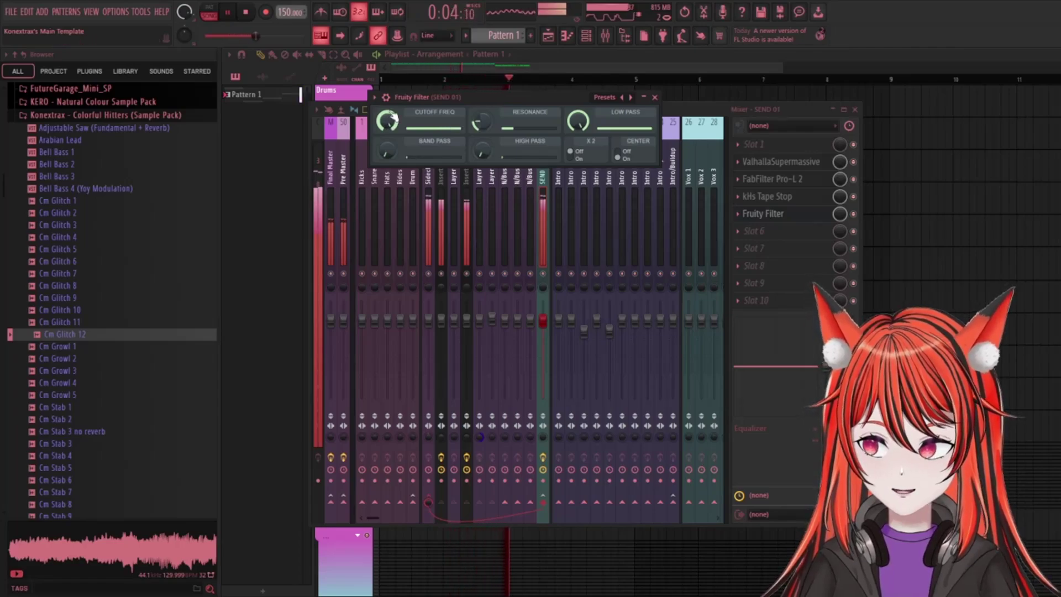
{"action": "key", "text": "space"}
{"action": "left_click", "coordinate": [762, 213]}
Examine kHs Tape Stop and the ValhallaSupermassive reverb settings on SEND 01, then return to the playlist
{"action": "left_click", "coordinate": [767, 196]}
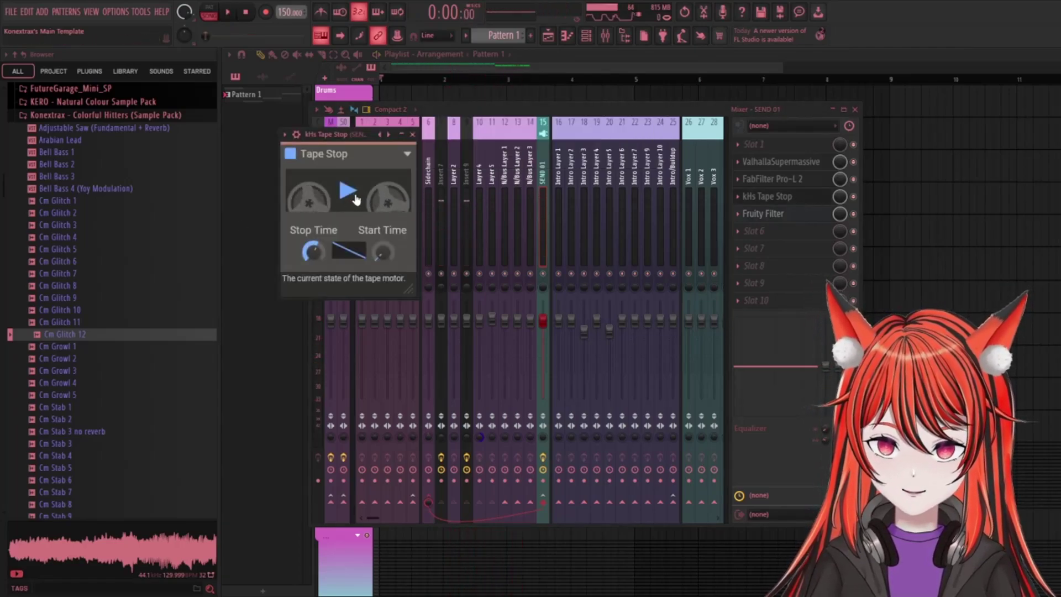
{"action": "left_click", "coordinate": [767, 196]}
{"action": "left_click", "coordinate": [785, 161]}
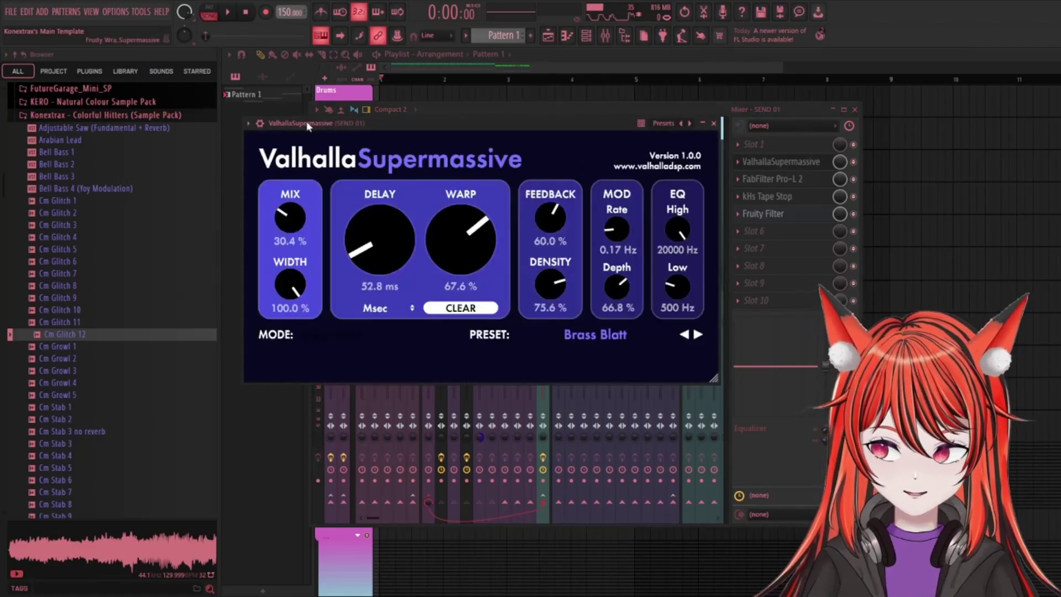
{"action": "left_click_drag", "start_coordinate": [369, 120], "coordinate": [364, 107]}
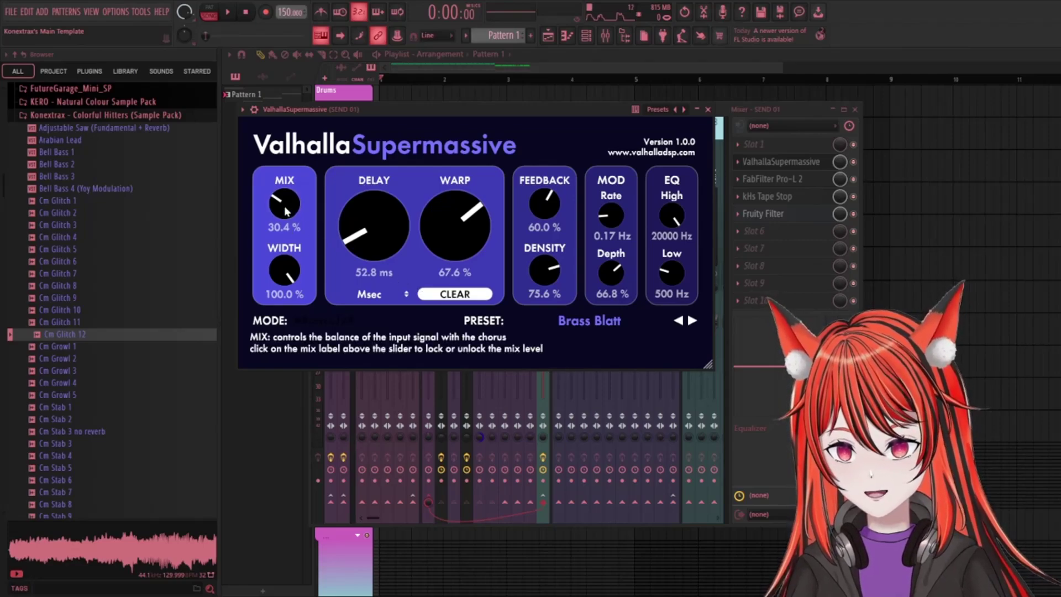
{"action": "key", "text": "Escape"}
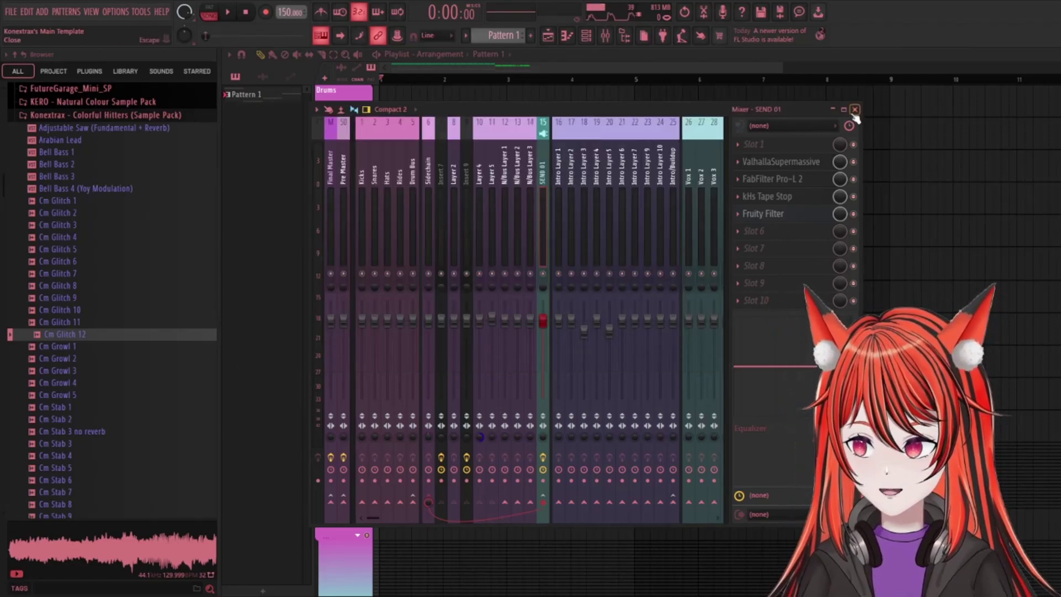
{"action": "key", "text": "F9"}
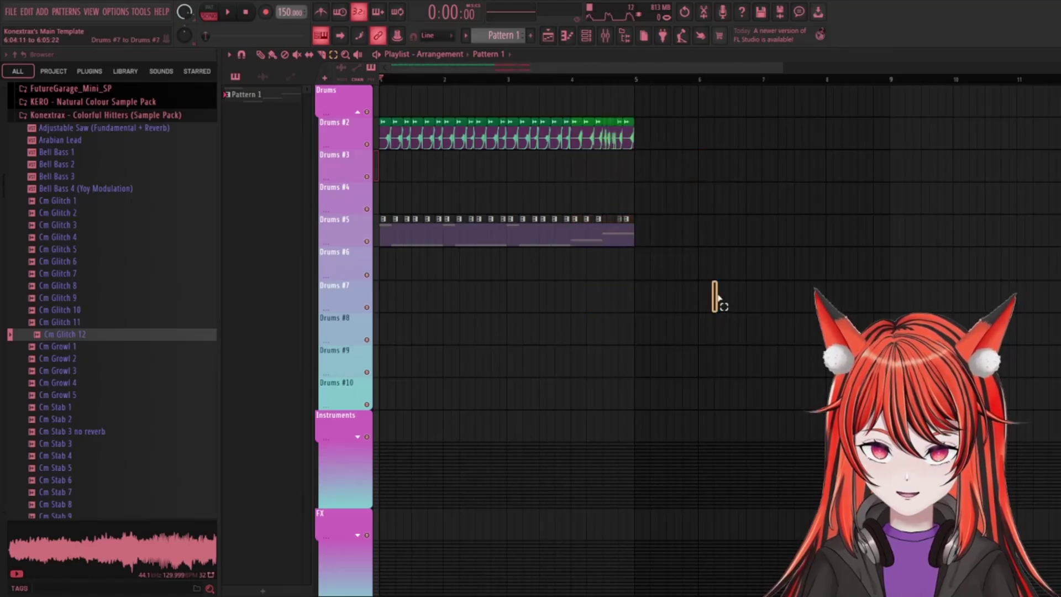
Place Percussion Glitch 1 (C) from Konextrax Bass Essentials on Drums #3 and repeat it beneath the kick clips
{"action": "left_click_drag", "start_coordinate": [782, 67], "coordinate": [424, 68]}
{"action": "left_click", "coordinate": [75, 128]}
{"action": "mouse_move", "coordinate": [83, 194]}
{"action": "left_mouse_down"}
{"action": "mouse_move", "coordinate": [409, 196]}
{"action": "mouse_move", "coordinate": [387, 166]}
{"action": "left_mouse_up"}
{"action": "mouse_move", "coordinate": [386, 166]}
{"action": "left_mouse_down"}
{"action": "mouse_move", "coordinate": [761, 163]}
{"action": "mouse_move", "coordinate": [716, 157]}
{"action": "left_mouse_up"}
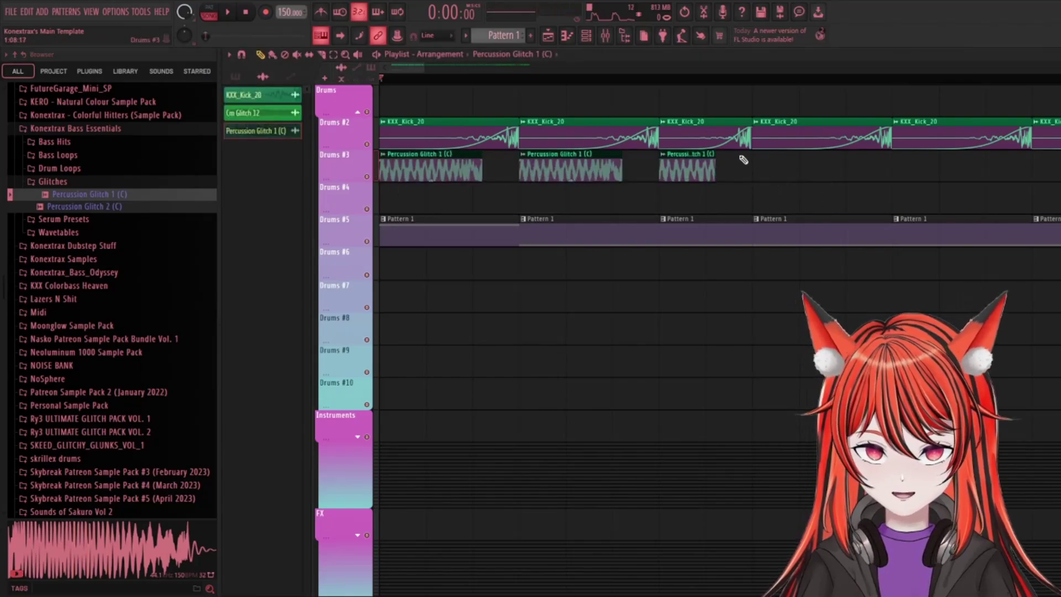
{"action": "left_click", "coordinate": [764, 168]}
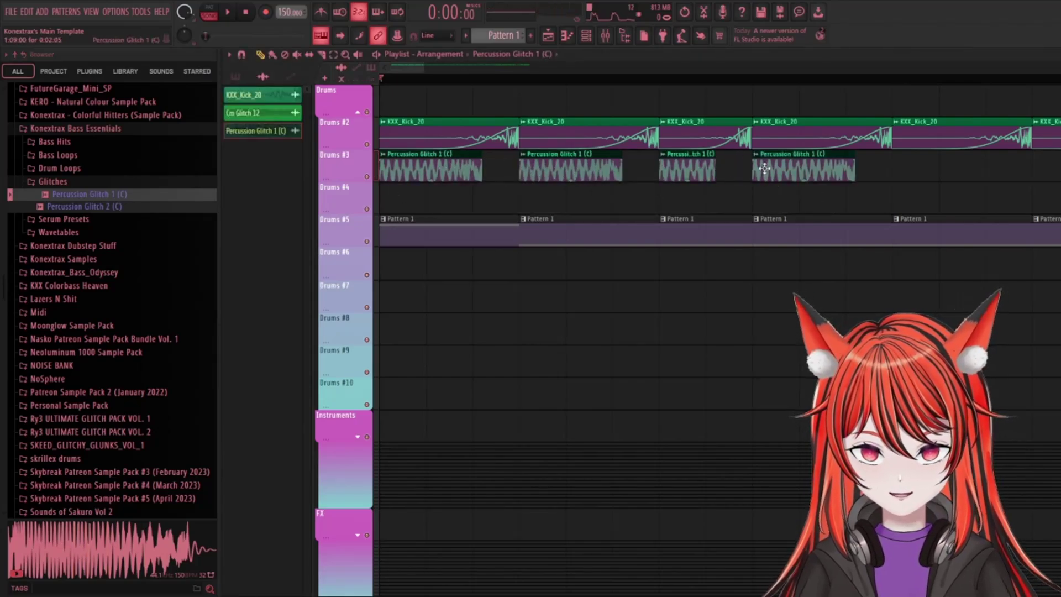
{"action": "left_click", "coordinate": [913, 170]}
{"action": "left_click_drag", "start_coordinate": [422, 67], "coordinate": [559, 68]}
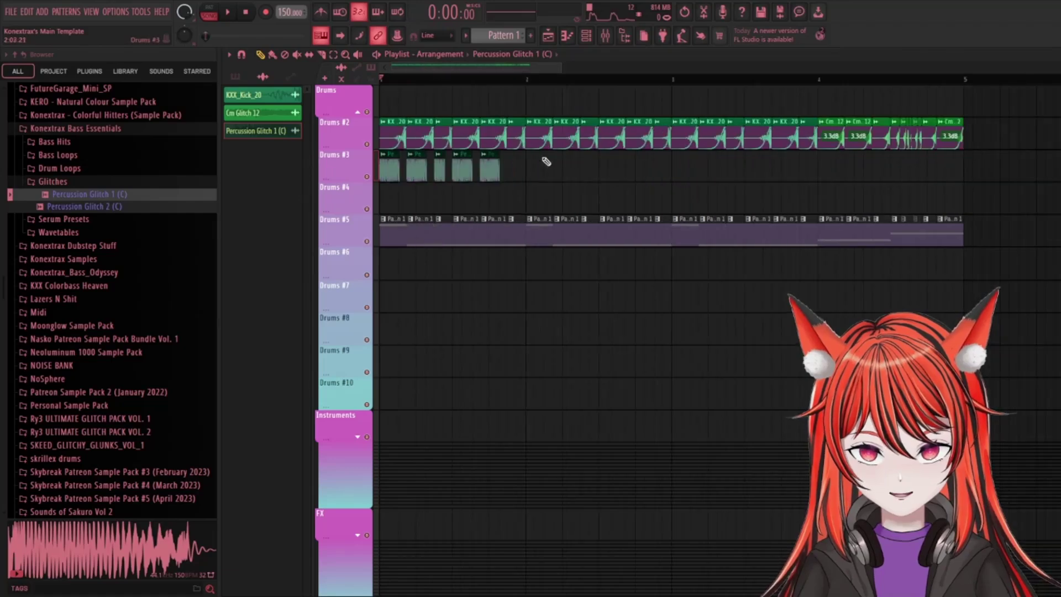
{"action": "left_click", "coordinate": [511, 169]}
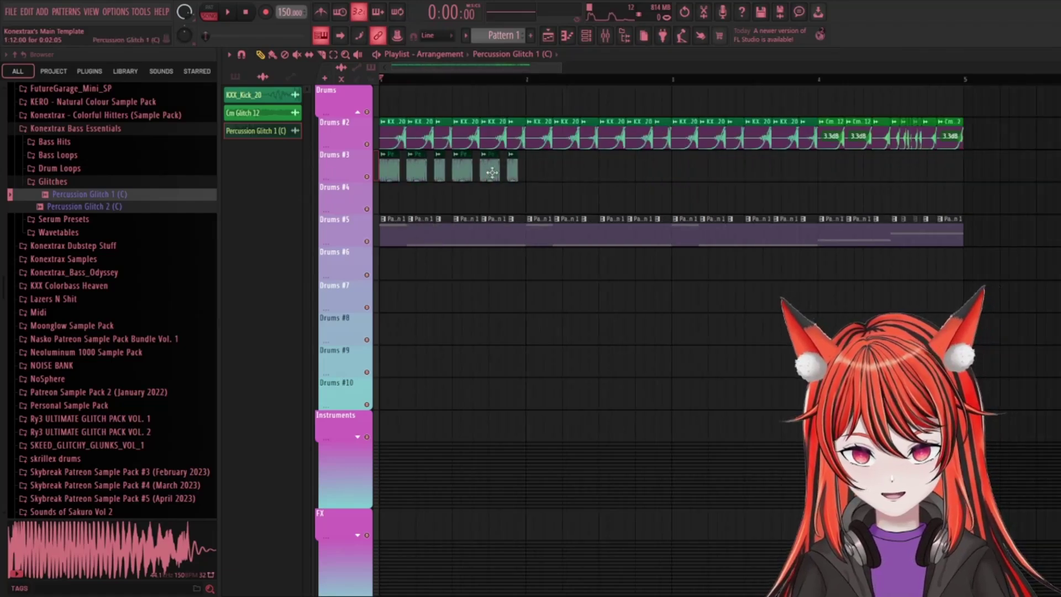
{"action": "left_click", "coordinate": [533, 169]}
{"action": "left_click", "coordinate": [561, 169]}
{"action": "left_click", "coordinate": [589, 169]}
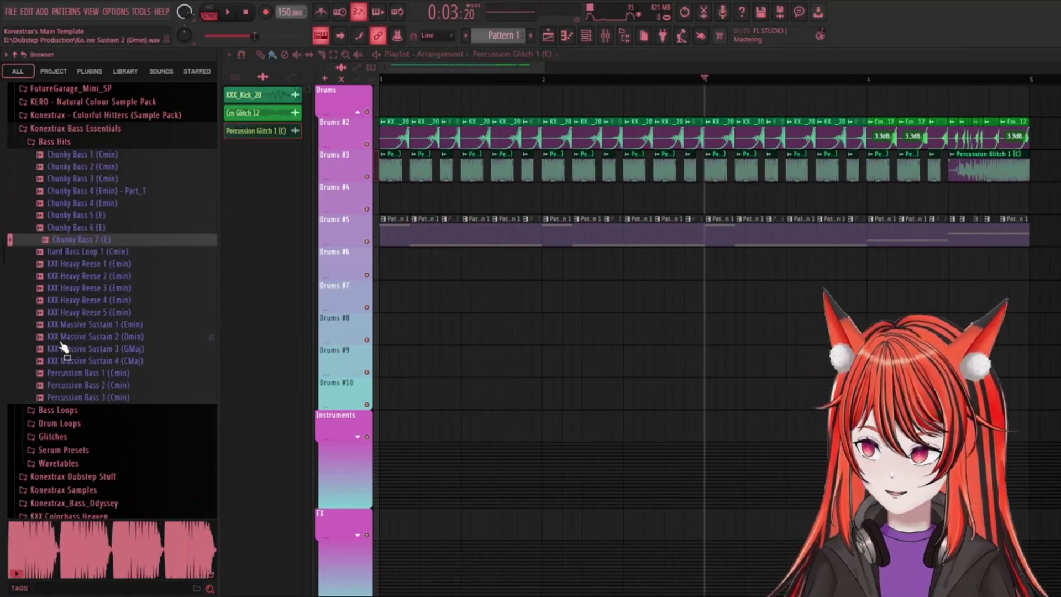
Layer Chunky Bass 4 (Emin) from Bass Hits on Drums #4 beneath the glitch clips and bring up insert 8's effect chain
{"action": "left_click", "coordinate": [83, 374]}
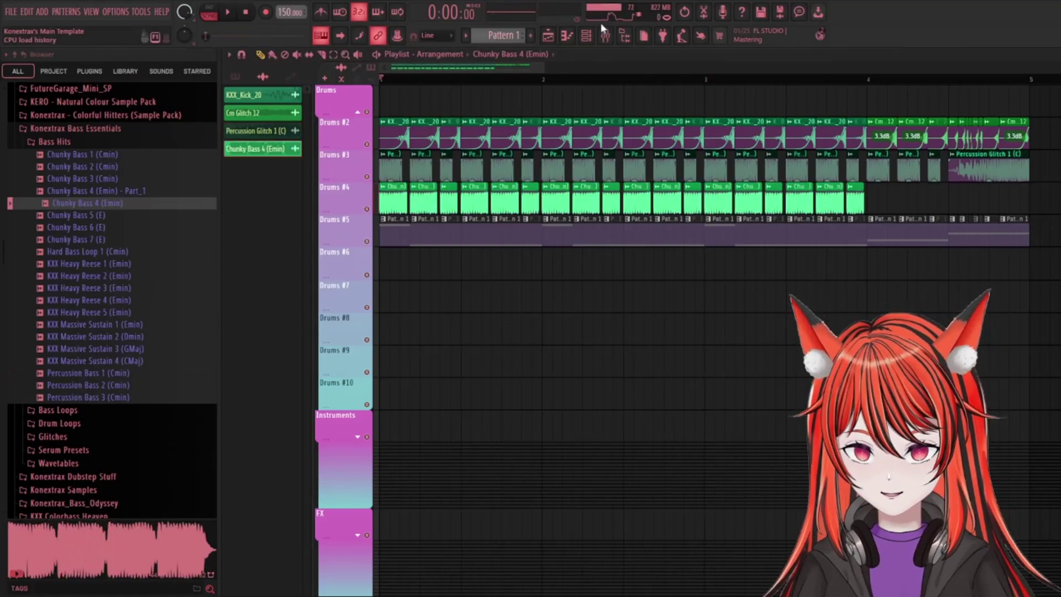
{"action": "left_click", "coordinate": [606, 35]}
{"action": "left_click", "coordinate": [605, 35]}
{"action": "left_click", "coordinate": [606, 35]}
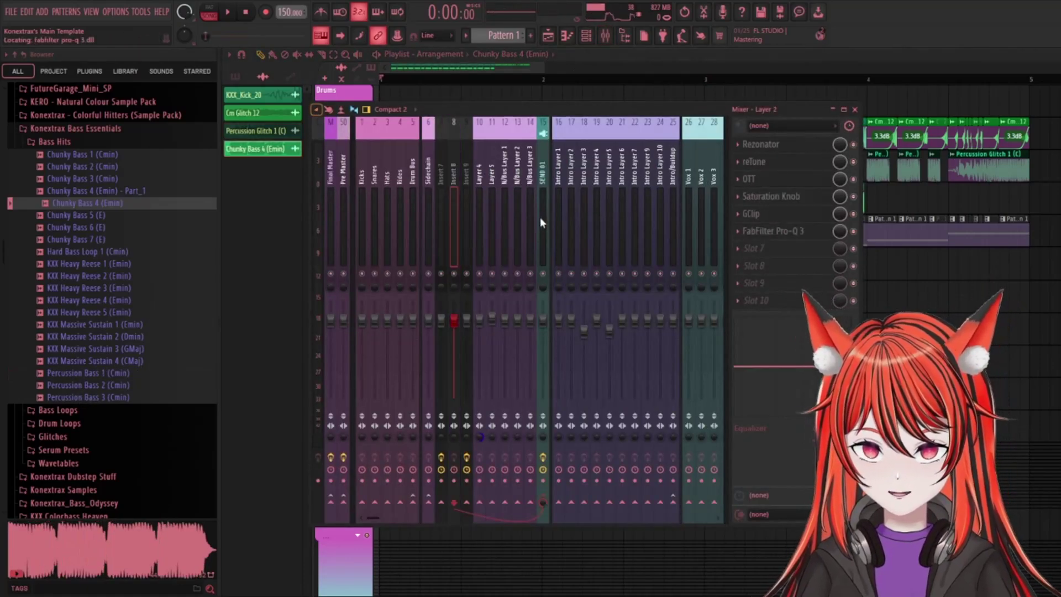
{"action": "left_click_drag", "start_coordinate": [736, 109], "coordinate": [724, 103]}
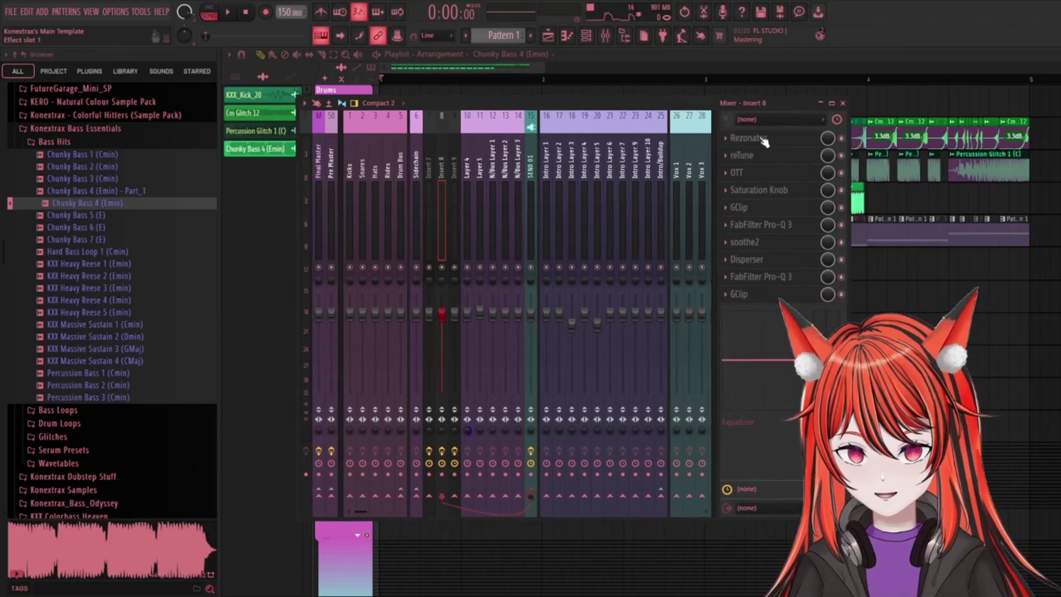
On insert 8, set reTune's input and output root to E and the Rezonator's note to F#3
{"action": "left_click", "coordinate": [763, 141]}
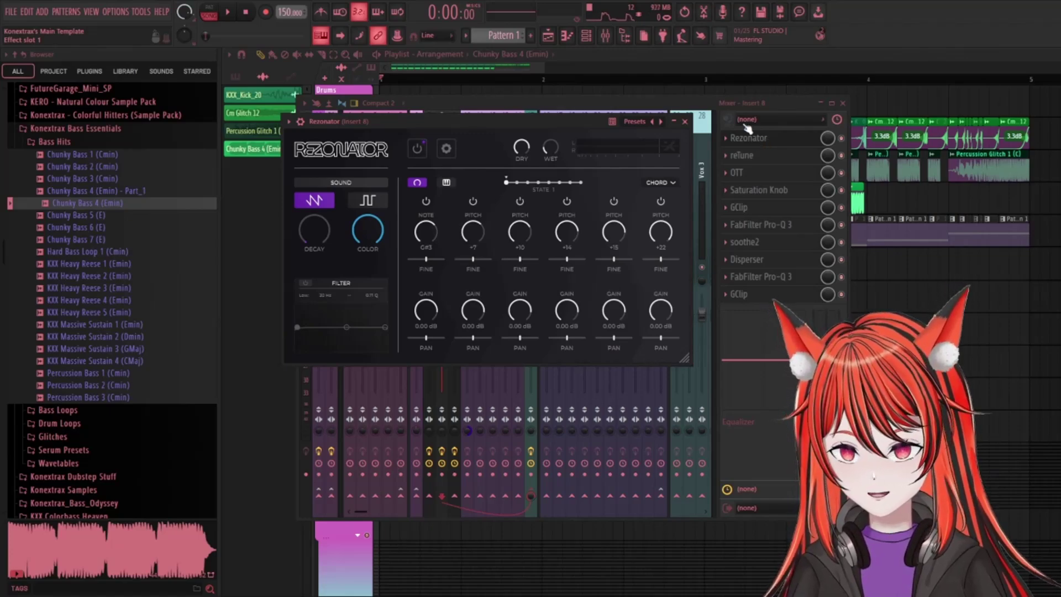
{"action": "left_click", "coordinate": [747, 133]}
{"action": "left_click", "coordinate": [784, 156]}
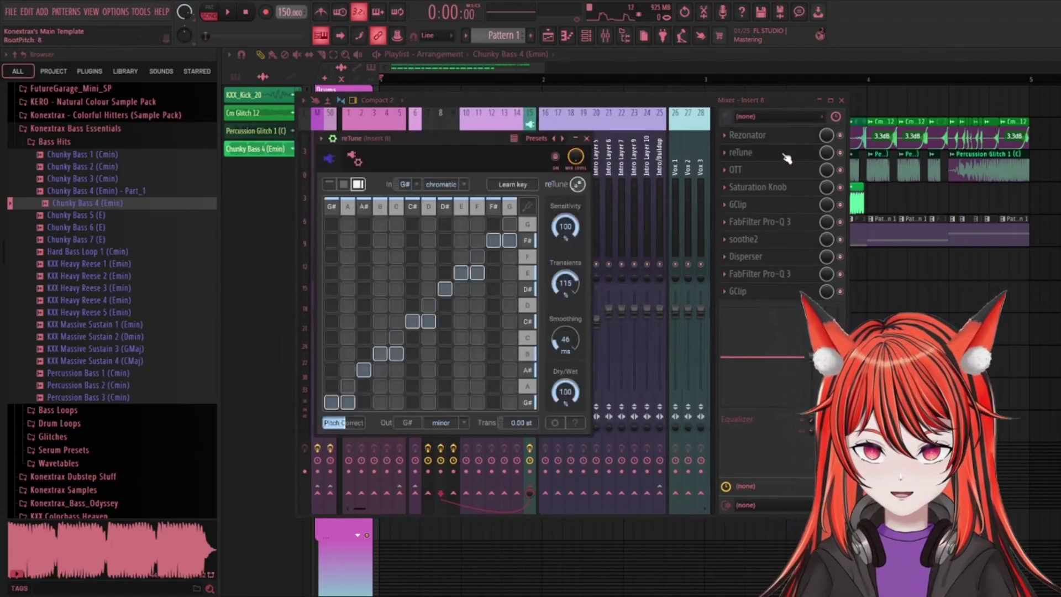
{"action": "left_click", "coordinate": [402, 247]}
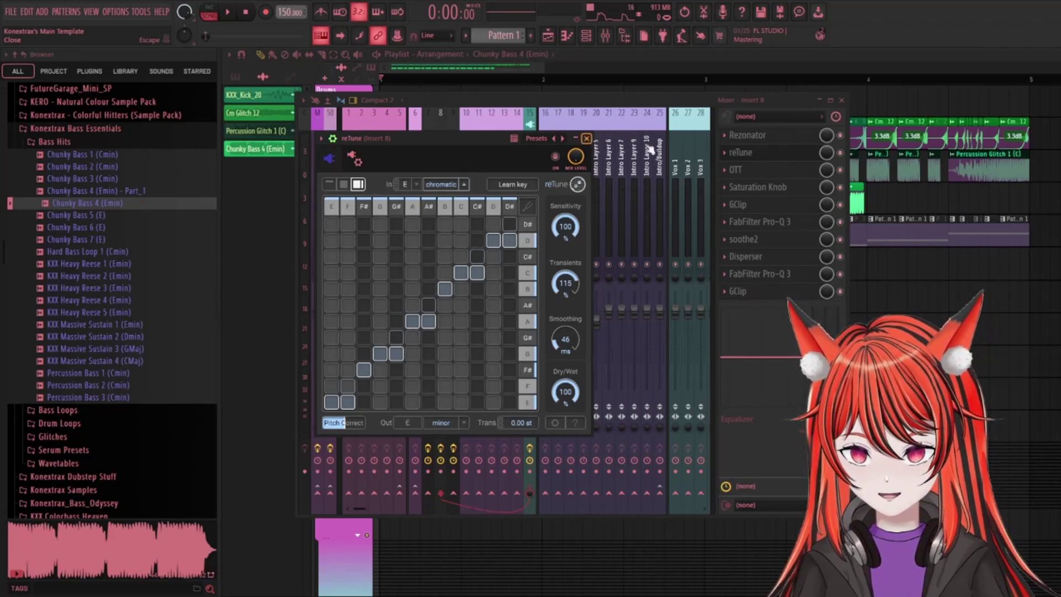
{"action": "left_click", "coordinate": [586, 138]}
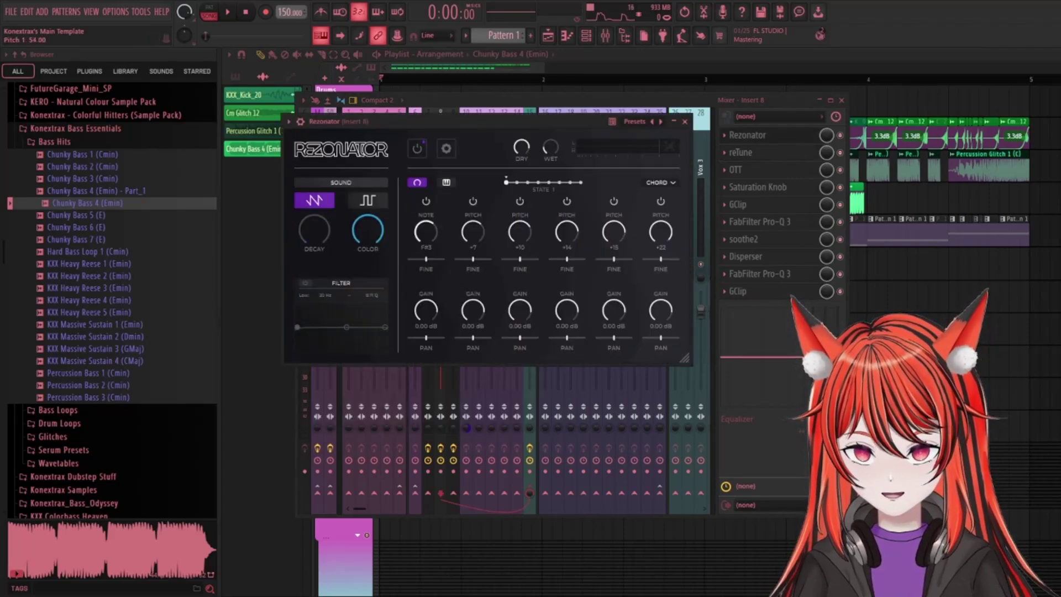
{"action": "left_click", "coordinate": [685, 121]}
Examine the OTT, Saturation Knob and first GClip settings in the insert 8 effect chain
{"action": "left_click", "coordinate": [776, 173]}
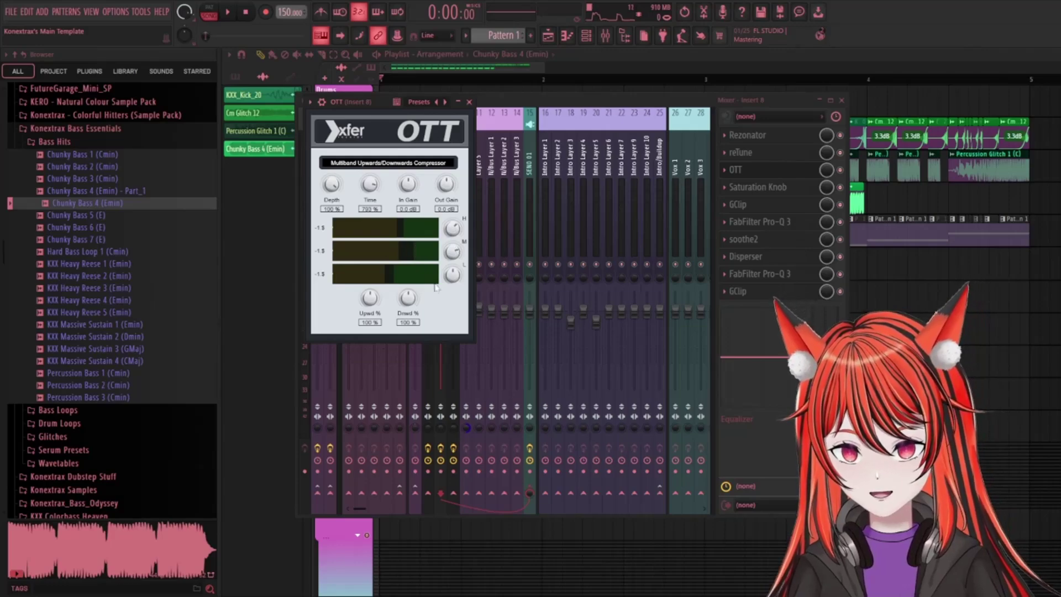
{"action": "left_click", "coordinate": [469, 101]}
{"action": "left_click", "coordinate": [774, 187]}
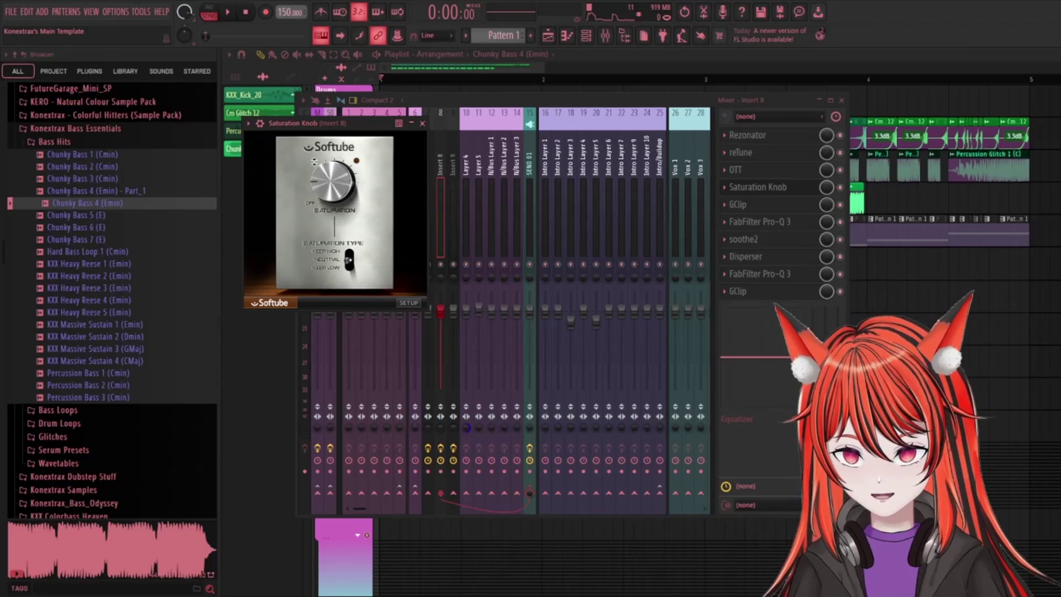
{"action": "left_click", "coordinate": [422, 123]}
{"action": "left_click", "coordinate": [737, 204]}
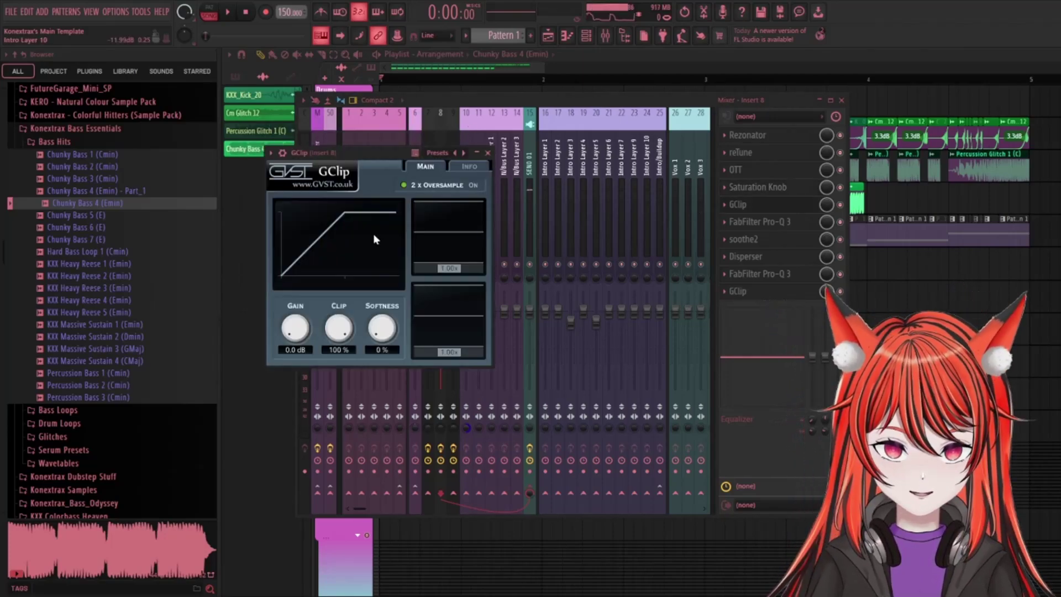
{"action": "left_click", "coordinate": [488, 153]}
{"action": "left_click", "coordinate": [737, 206]}
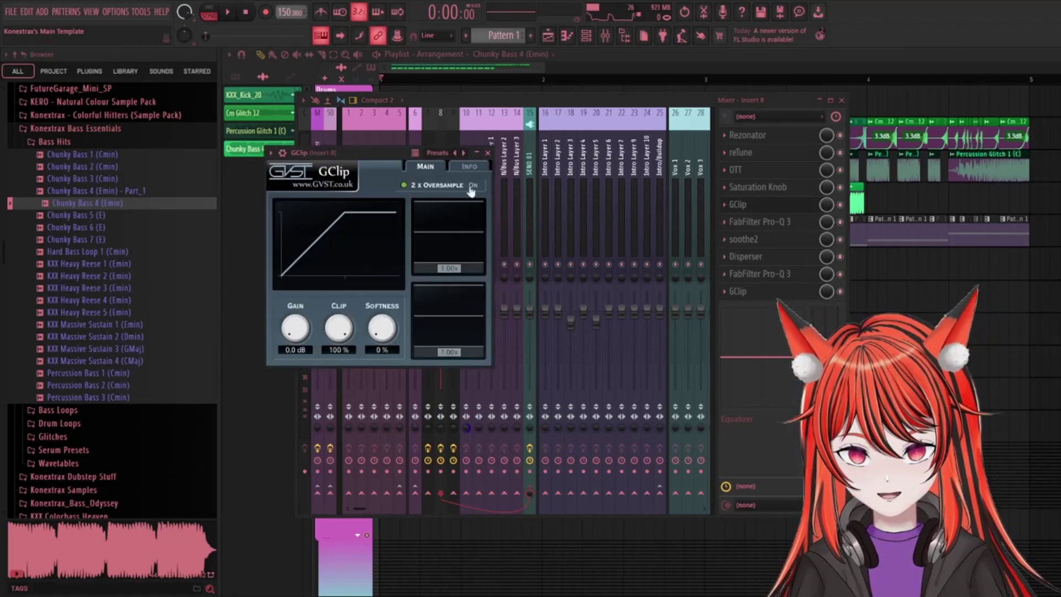
{"action": "left_click", "coordinate": [488, 153]}
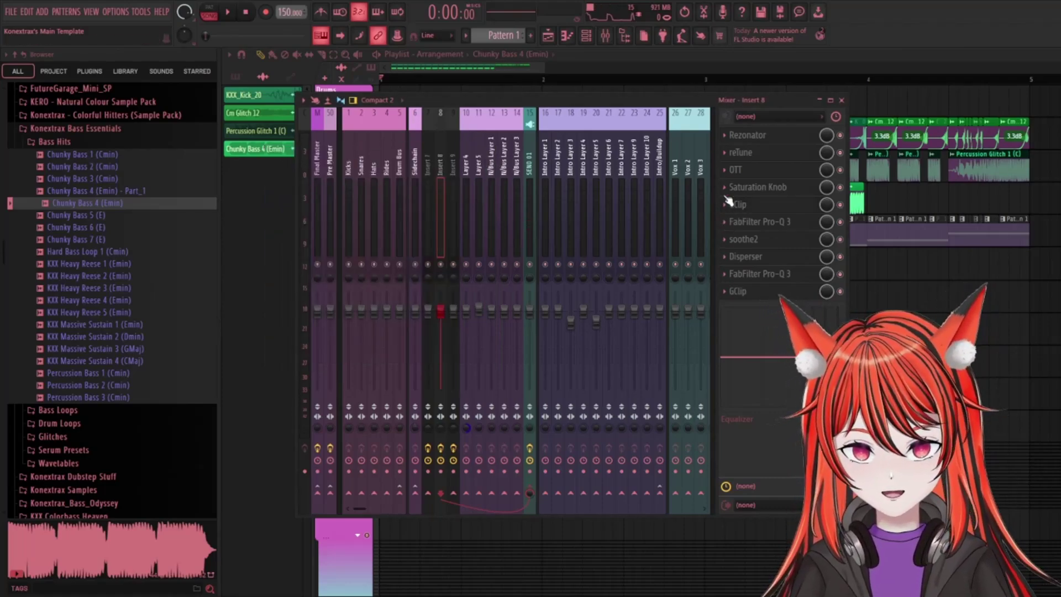
Examine the first FabFilter Pro-Q 3 and the soothe2 curve and depth settings on insert 8
{"action": "left_click", "coordinate": [747, 222]}
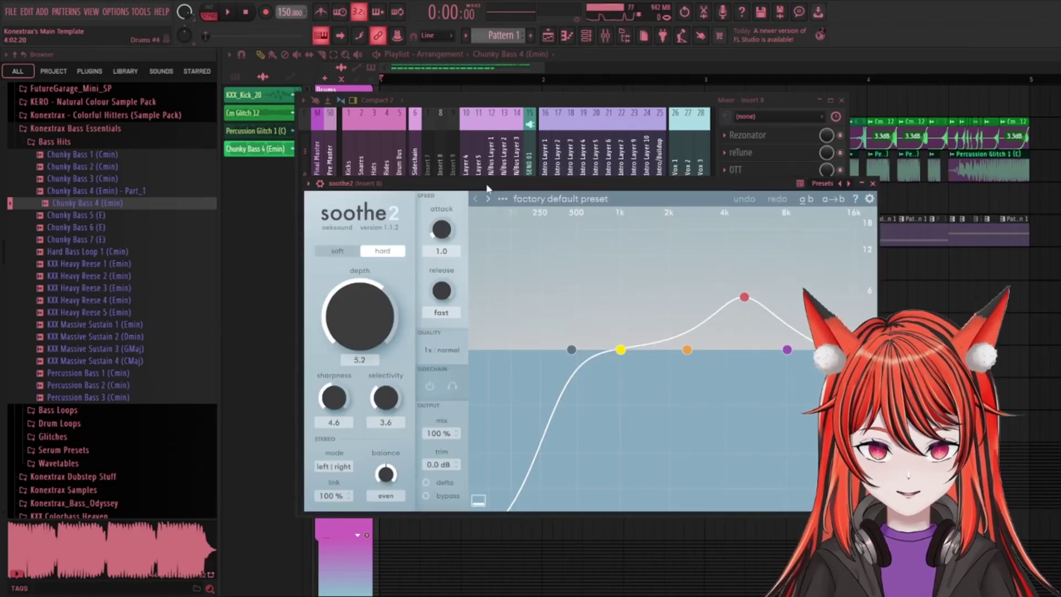
{"action": "left_click_drag", "start_coordinate": [490, 198], "coordinate": [414, 123]}
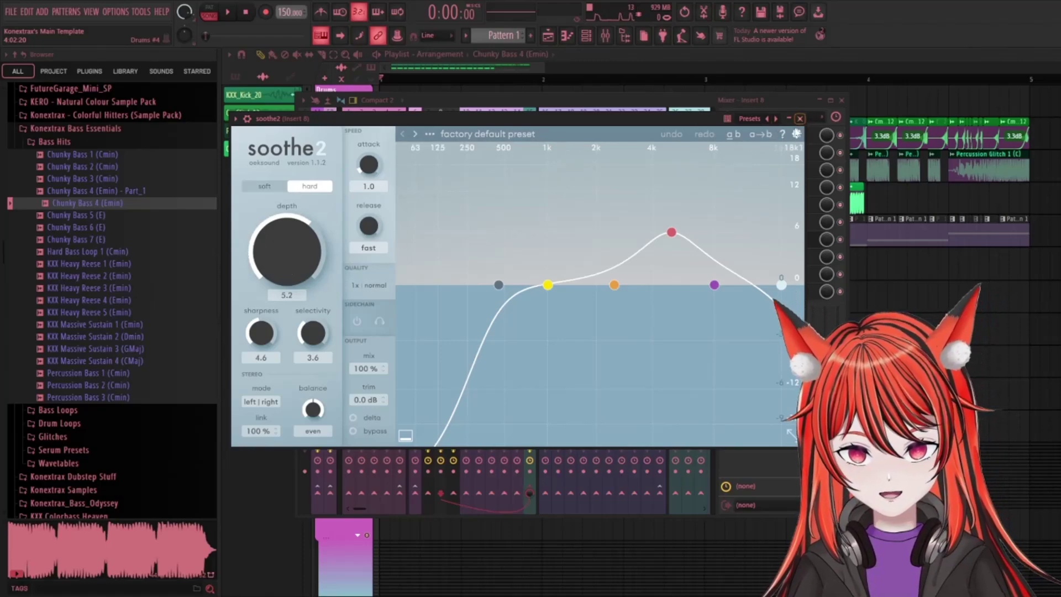
{"action": "left_click", "coordinate": [799, 119]}
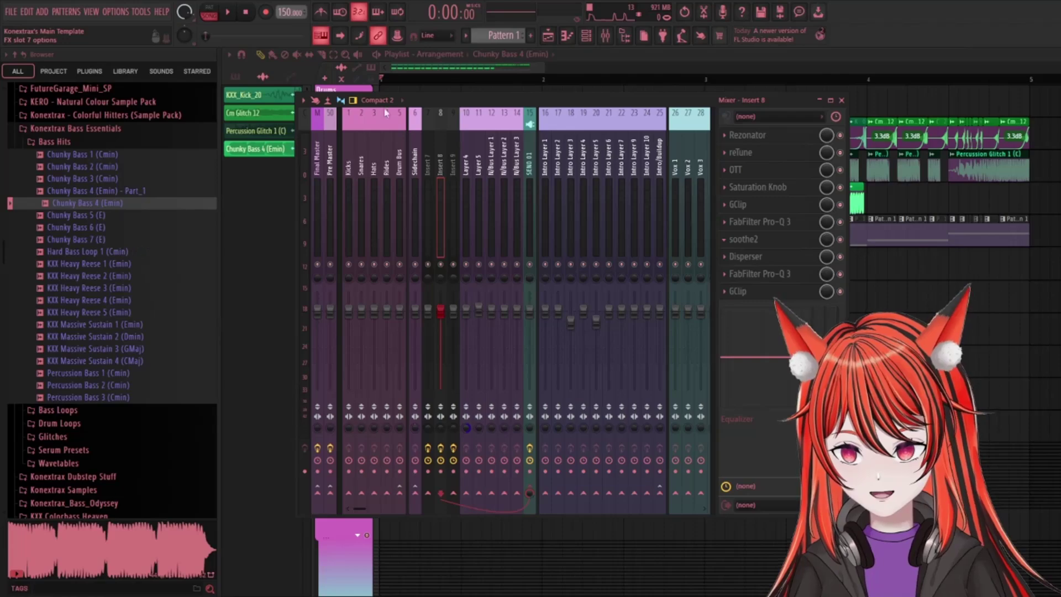
Replace soothe2 on insert 8 with Fruity parametric EQ 2 and cut band 6 at about 2 kHz
{"action": "left_click", "coordinate": [613, 239]}
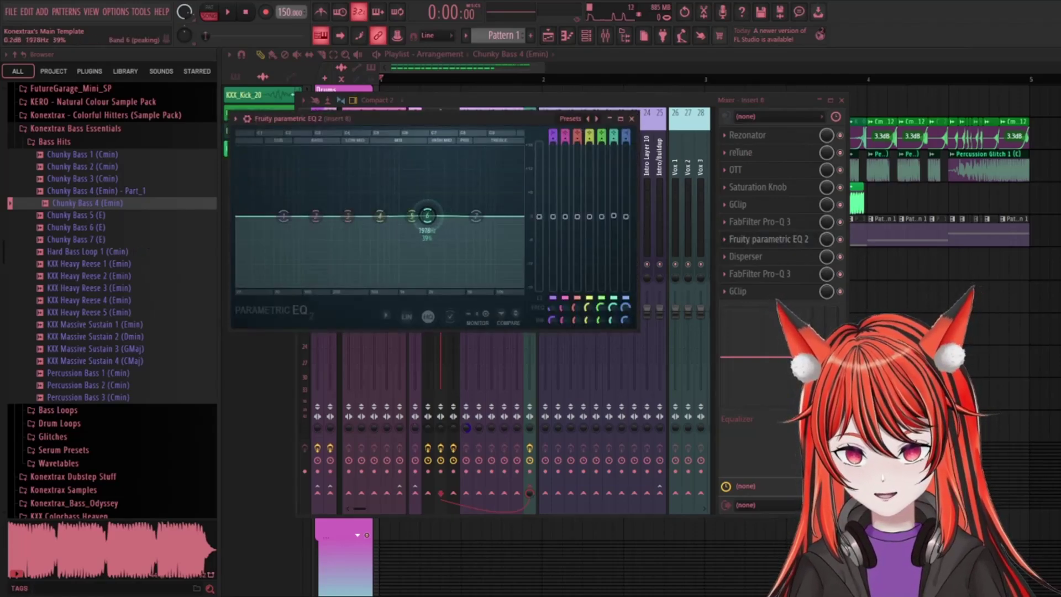
{"action": "left_click_drag", "start_coordinate": [427, 215], "coordinate": [431, 242]}
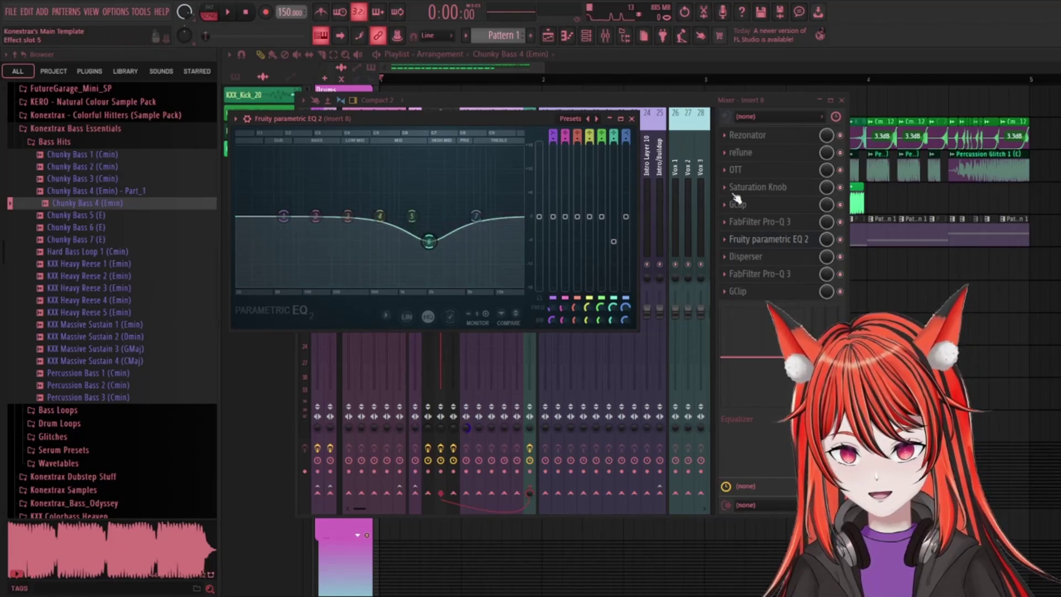
{"action": "left_click", "coordinate": [632, 119]}
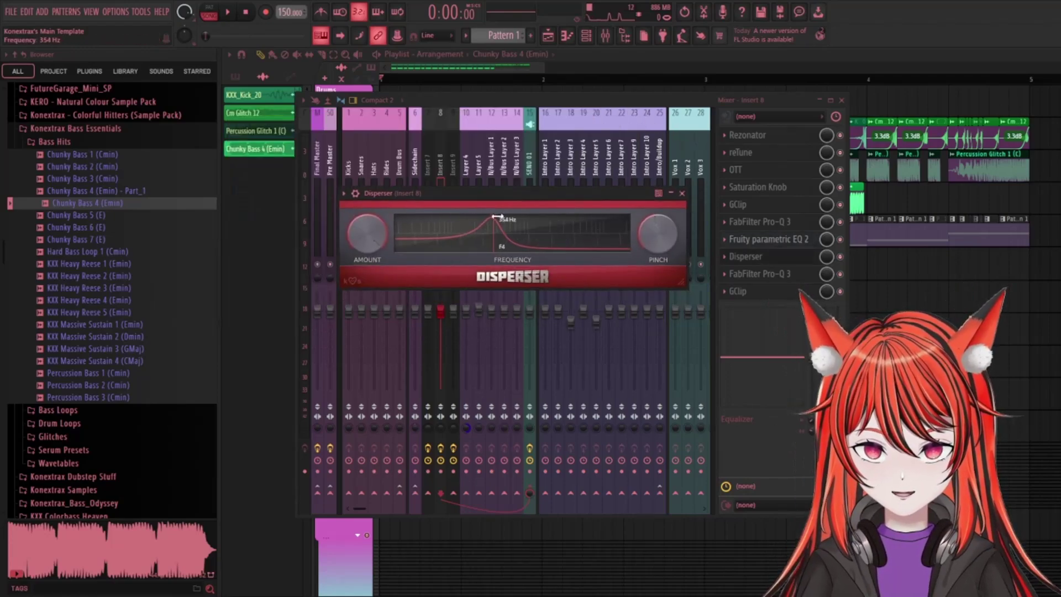
Set the Disperser frequency on insert 8 to about 338 Hz
{"action": "left_click_drag", "start_coordinate": [511, 215], "coordinate": [495, 214]}
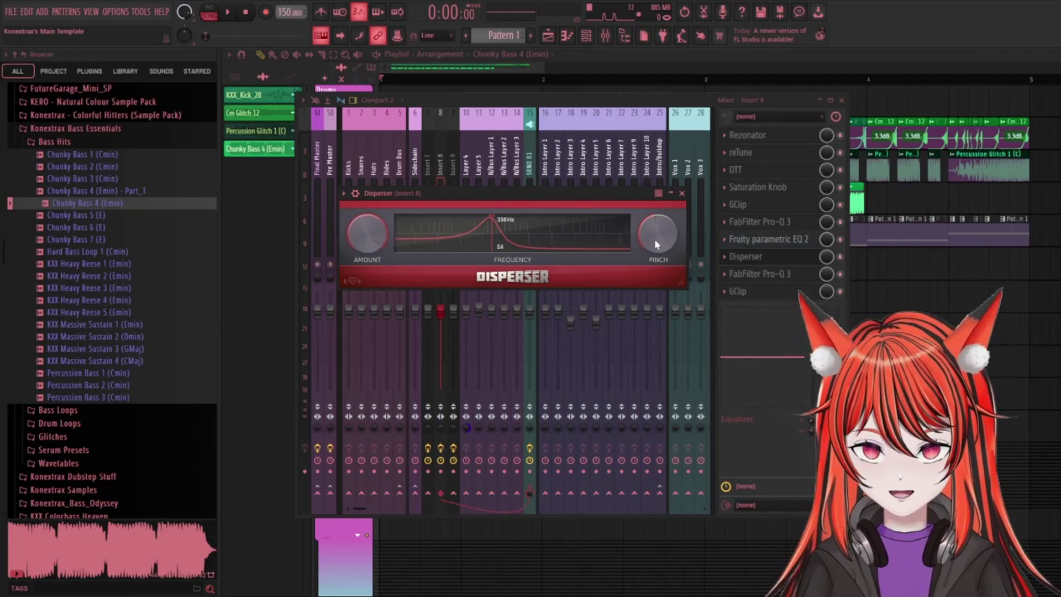
{"action": "left_click", "coordinate": [681, 192]}
Examine the second FabFilter Pro-Q 3's wide midrange boost and the final GClip settings on insert 8
{"action": "left_click", "coordinate": [768, 274]}
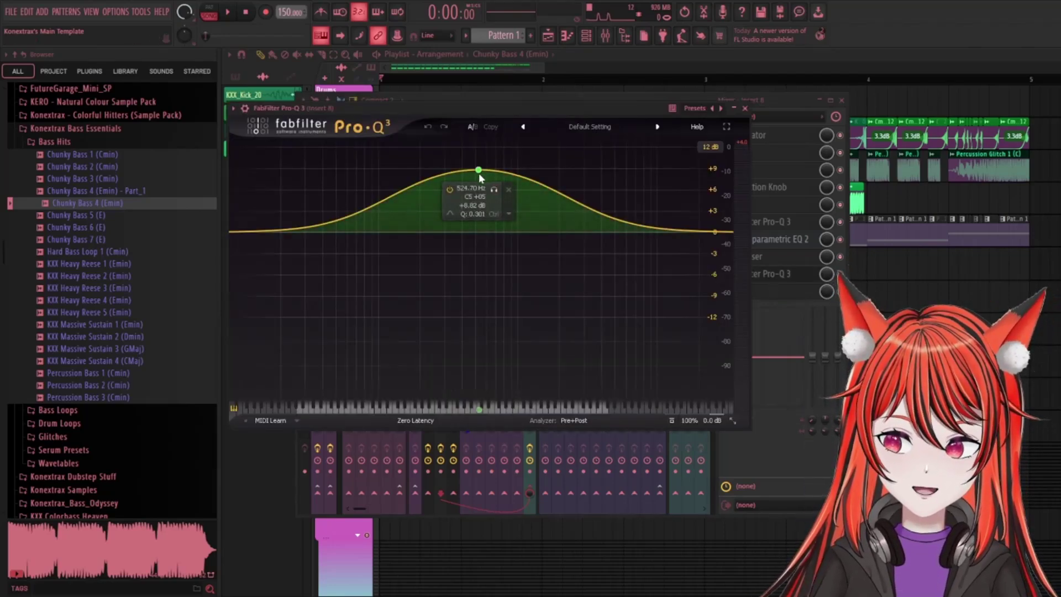
{"action": "left_click", "coordinate": [744, 108]}
{"action": "left_click", "coordinate": [737, 291]}
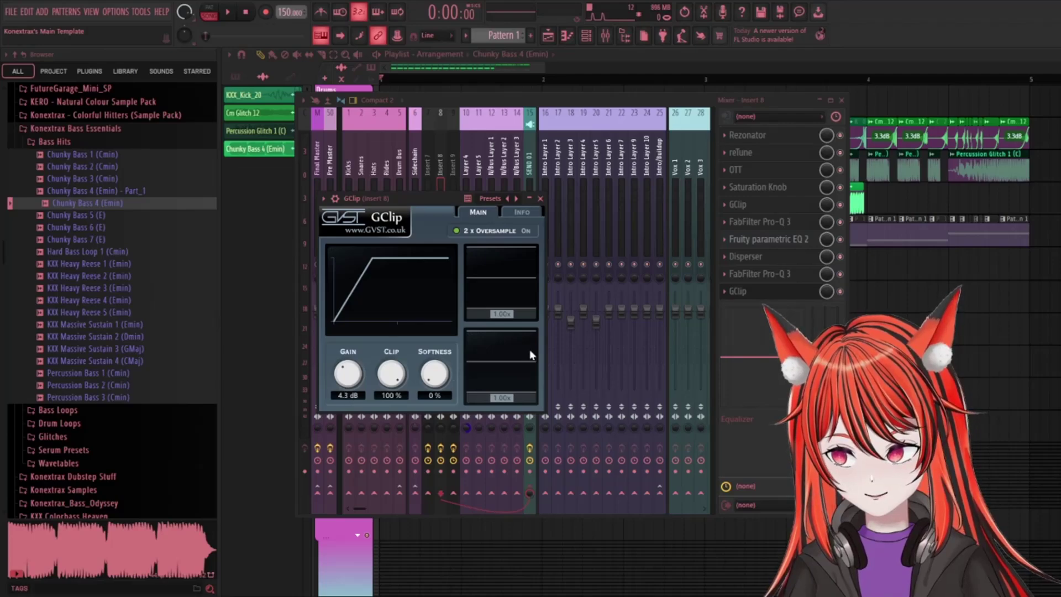
{"action": "left_click", "coordinate": [540, 198]}
Audition the Chunky Bass clips on Drums #4 soloed through insert 8, then restore all tracks and stop playback
{"action": "left_click_drag", "start_coordinate": [552, 100], "coordinate": [751, 140]}
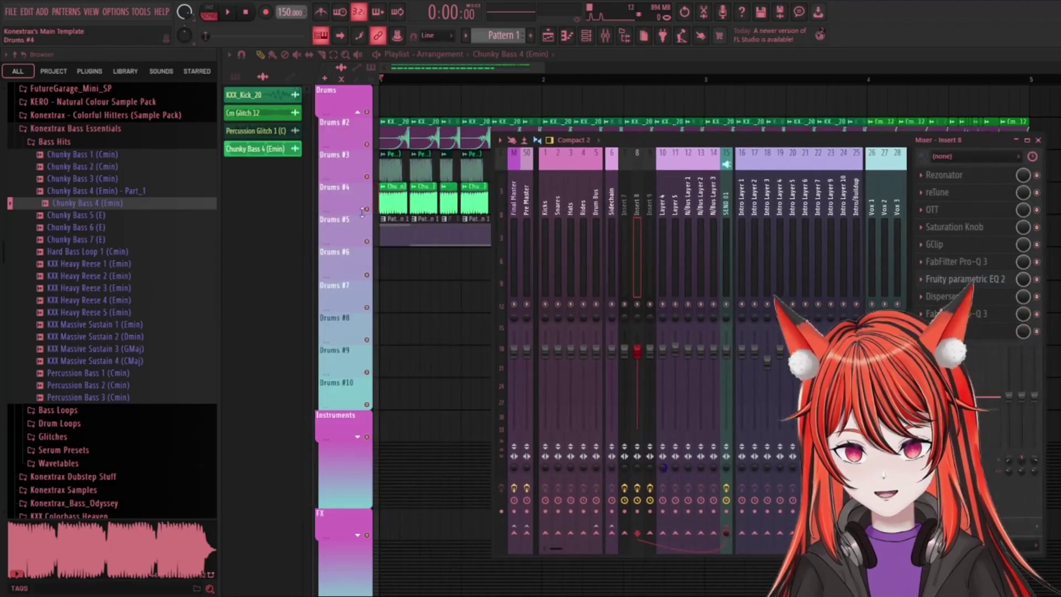
{"action": "left_click", "coordinate": [366, 209], "text": "ctrl"}
{"action": "left_click", "coordinate": [605, 35]}
{"action": "key", "text": "space"}
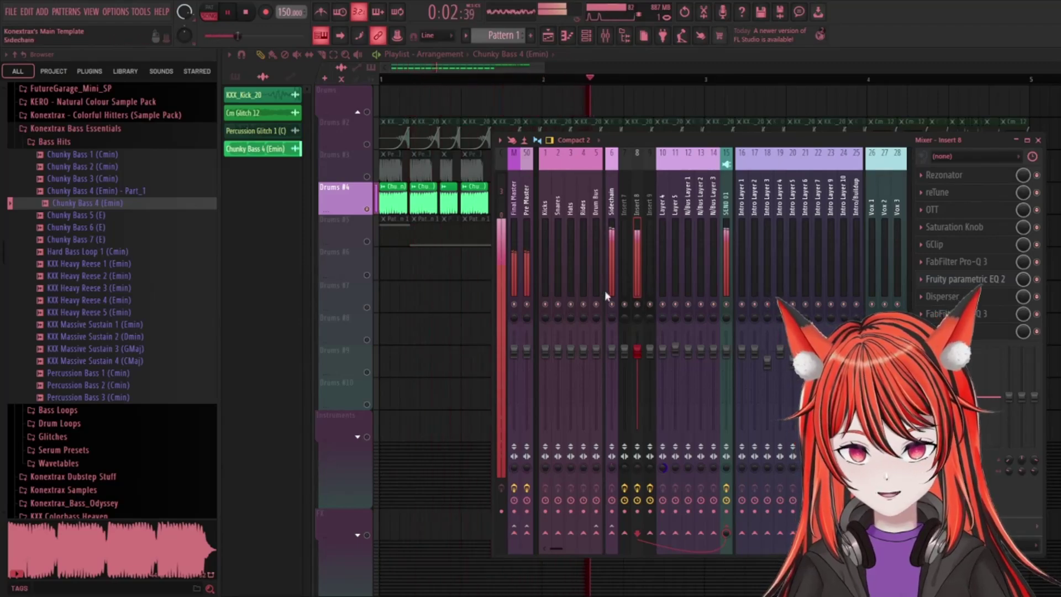
{"action": "left_click", "coordinate": [366, 209], "text": "ctrl"}
{"action": "key", "text": "space"}
Reduce the Disperser's pinch amount on insert 7
{"action": "left_click", "coordinate": [605, 35]}
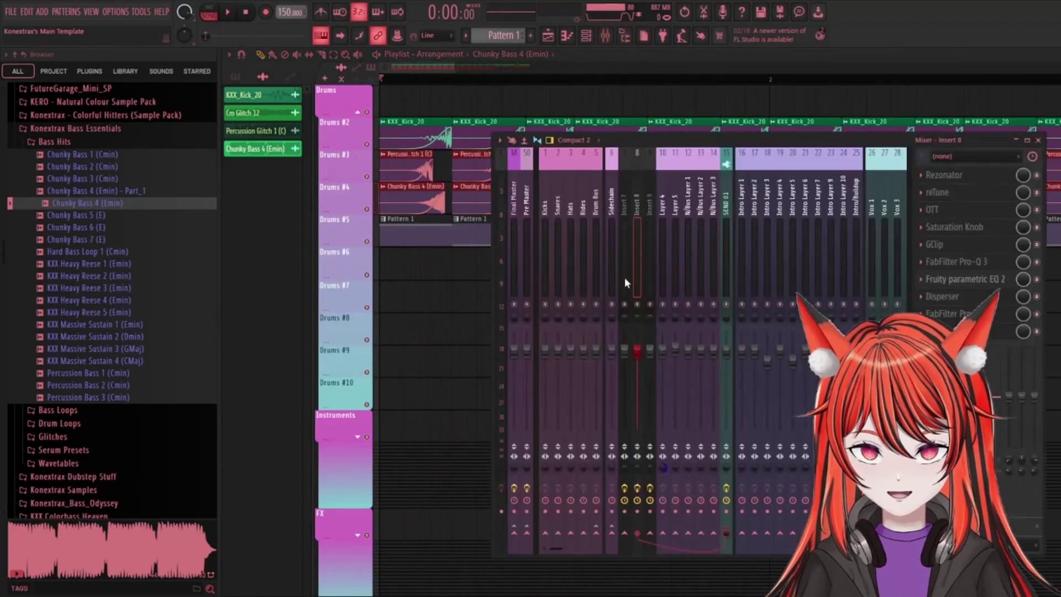
{"action": "left_click", "coordinate": [626, 283]}
{"action": "left_click", "coordinate": [984, 212]}
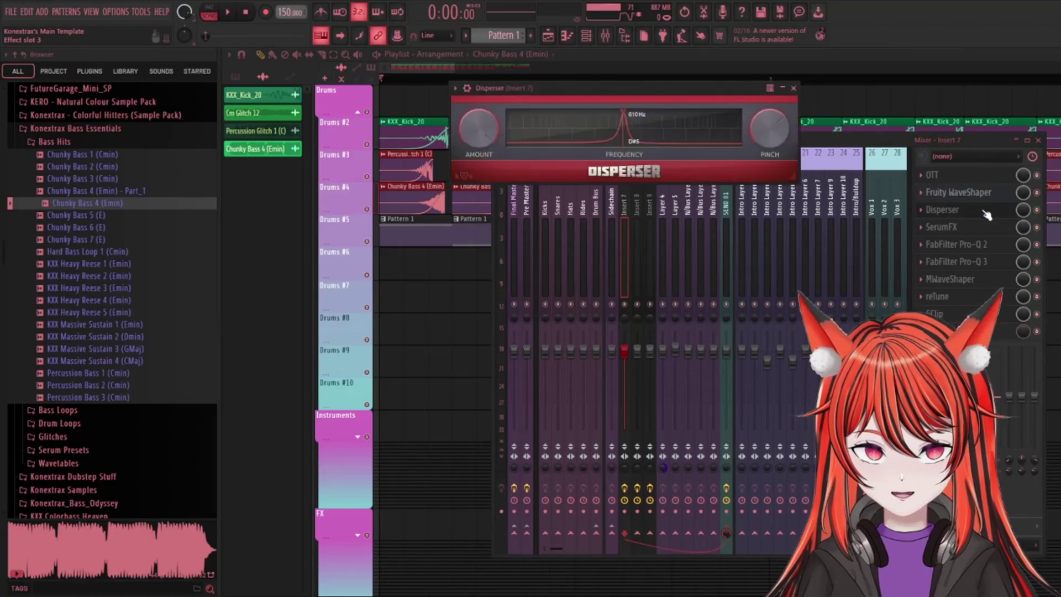
{"action": "left_click_drag", "start_coordinate": [769, 127], "coordinate": [769, 141]}
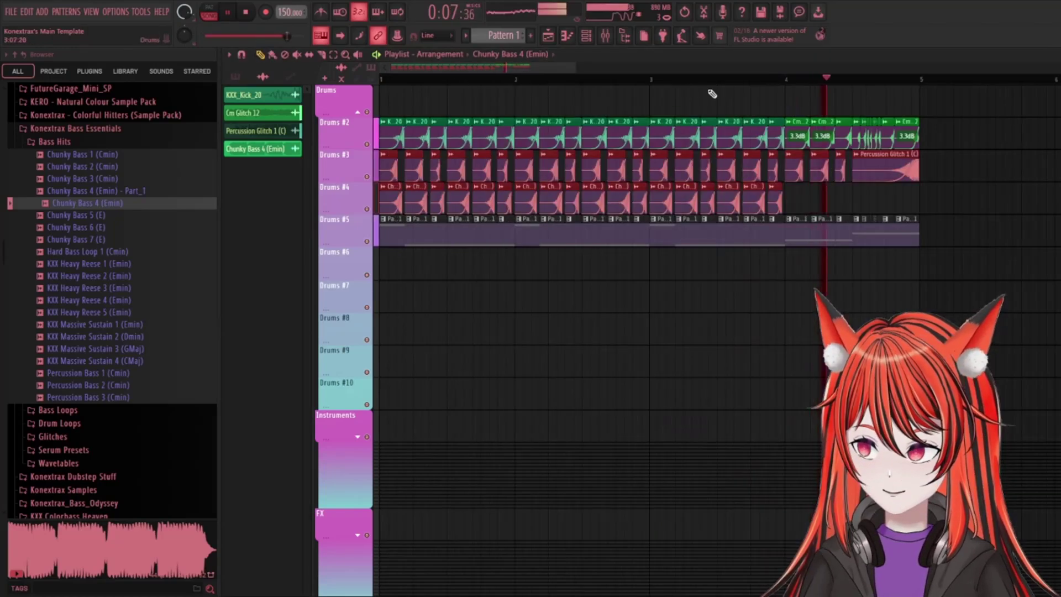
Load Edison on the Pre Master track and record the full playlist loop into it
{"action": "left_click", "coordinate": [605, 34]}
{"action": "left_click", "coordinate": [515, 213]}
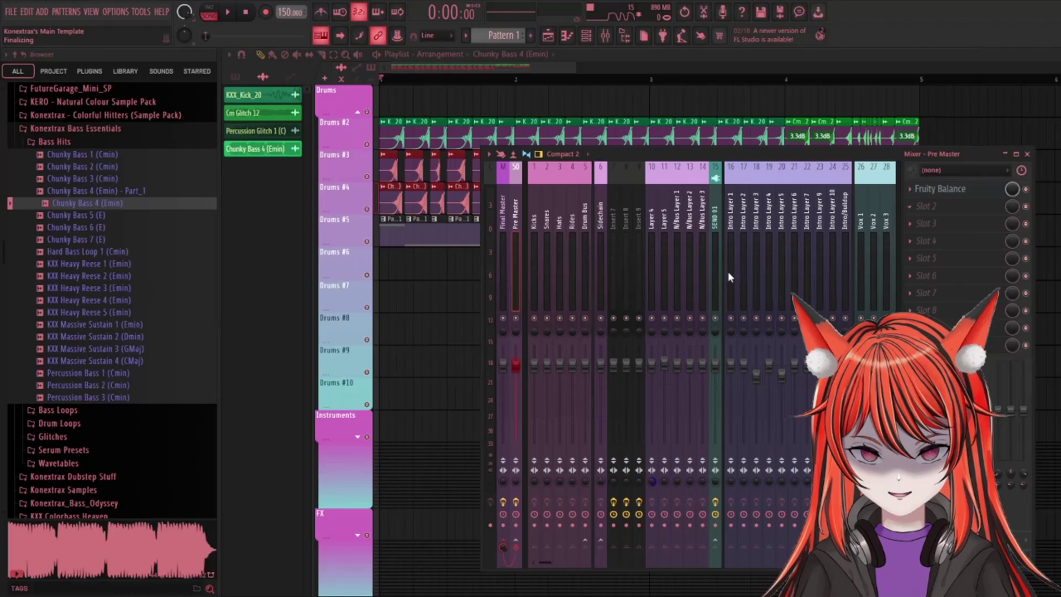
{"action": "key", "text": "ctrl+e"}
{"action": "left_click", "coordinate": [227, 12]}
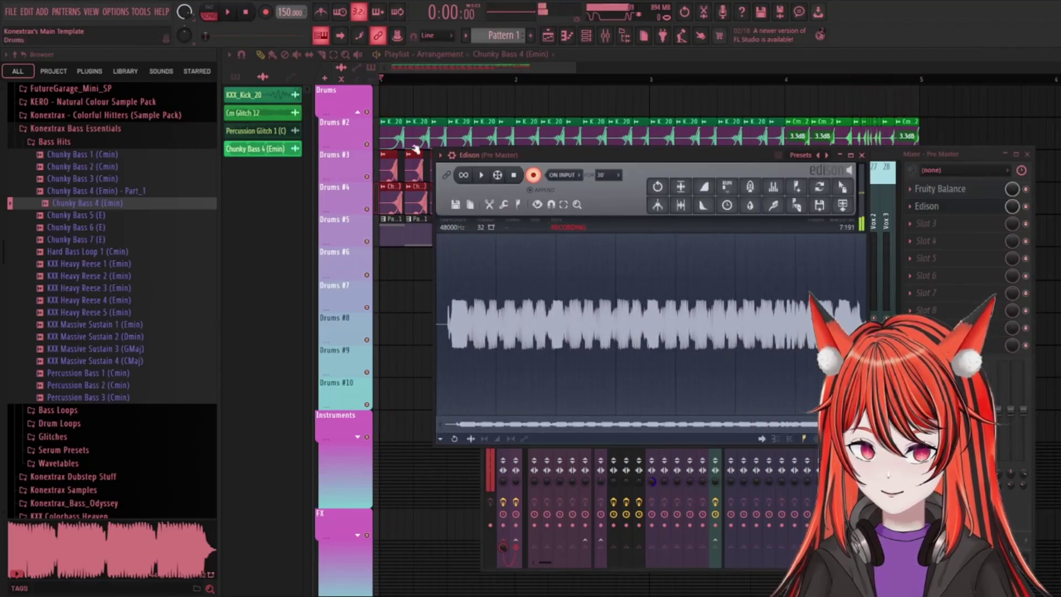
{"action": "left_click", "coordinate": [244, 12]}
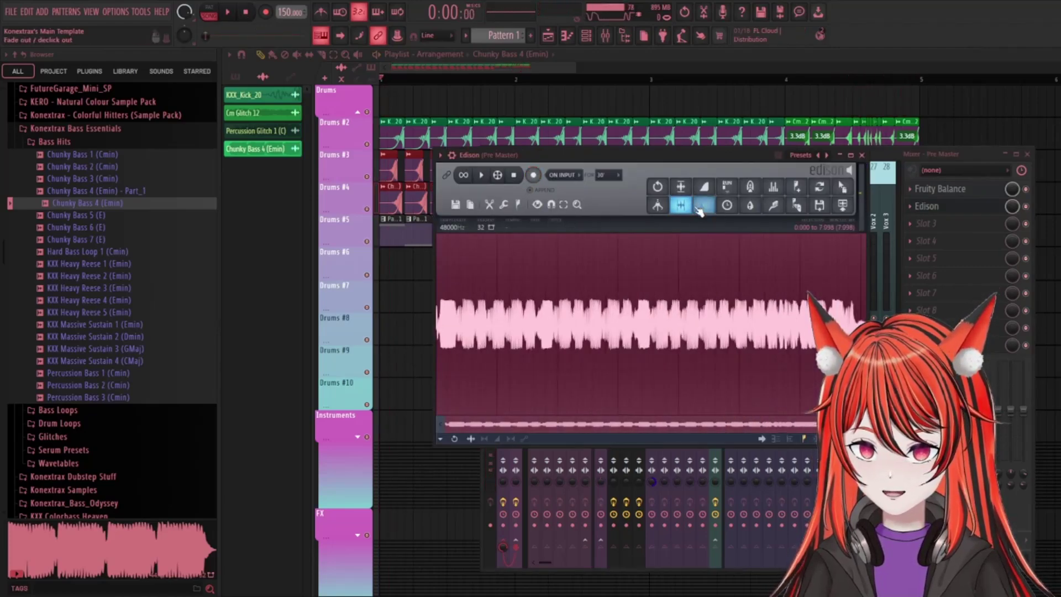
Normalize the recording in Edison and play it back
{"action": "left_click", "coordinate": [680, 186]}
{"action": "left_click", "coordinate": [481, 175]}
{"action": "left_click_drag", "start_coordinate": [499, 161], "coordinate": [481, 134]}
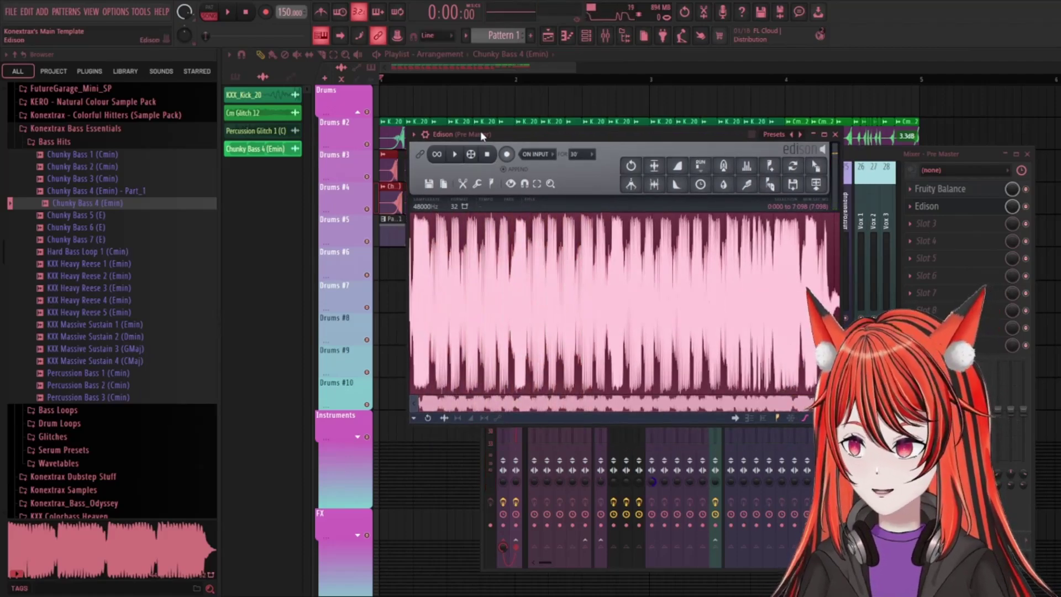